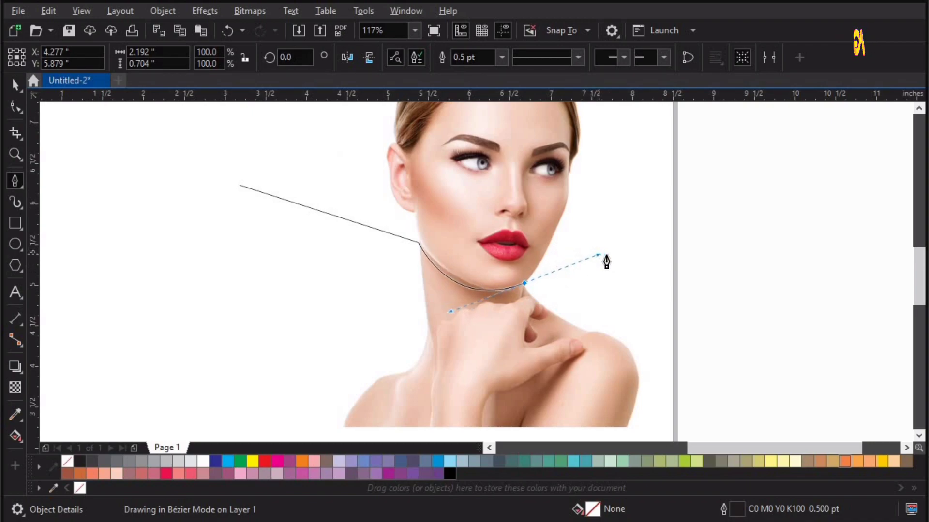
Step: Continue the pen curve around the chin and extend it past the photo's right edge
{"action": "left_click_drag", "start_coordinate": [606, 263], "coordinate": [585, 261]}
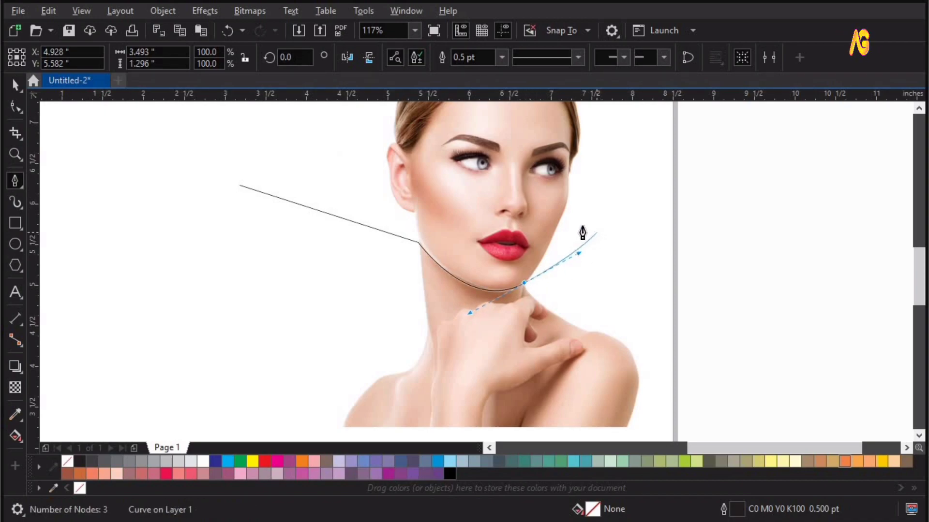
{"action": "left_click", "coordinate": [581, 214]}
{"action": "left_click", "coordinate": [686, 203]}
{"action": "left_click", "coordinate": [698, 214]}
Step: Lengthen the straight start of the jawline curve further left beyond the photo
{"action": "key", "text": "space"}
{"action": "left_click", "coordinate": [647, 361], "text": "shift"}
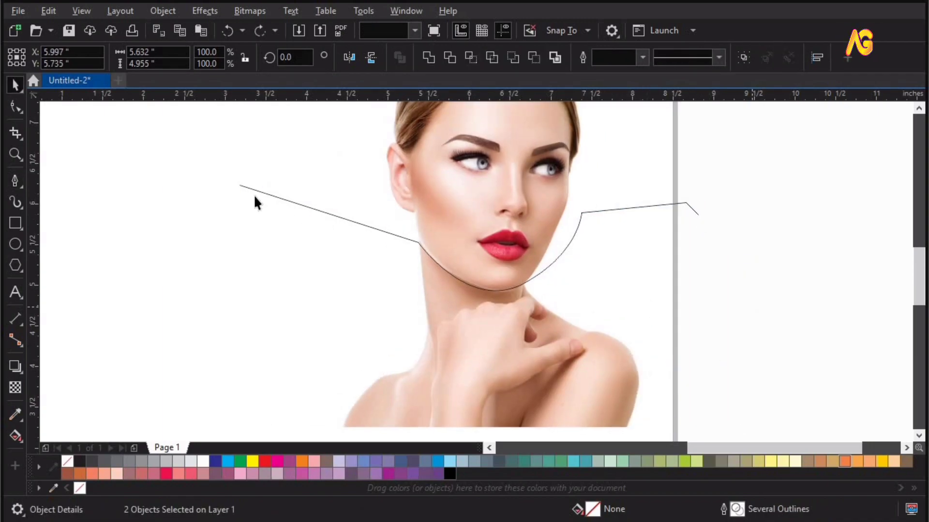
{"action": "left_click", "coordinate": [255, 197]}
{"action": "double_click", "coordinate": [250, 189]}
{"action": "left_click_drag", "start_coordinate": [237, 183], "coordinate": [167, 162]}
Step: Trim the woman's photo with the jawline curve, then test the cut by moving the photo and undo that move
{"action": "key", "text": "space"}
{"action": "left_click", "coordinate": [535, 349], "text": "shift"}
{"action": "left_click_drag", "start_coordinate": [535, 350], "coordinate": [534, 345]}
{"action": "key", "text": "ctrl+z"}
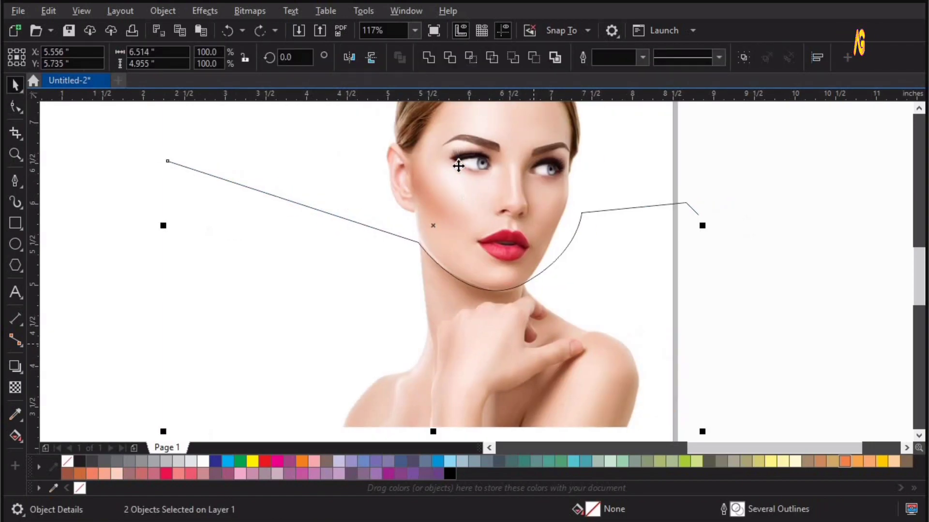
{"action": "left_click", "coordinate": [450, 60]}
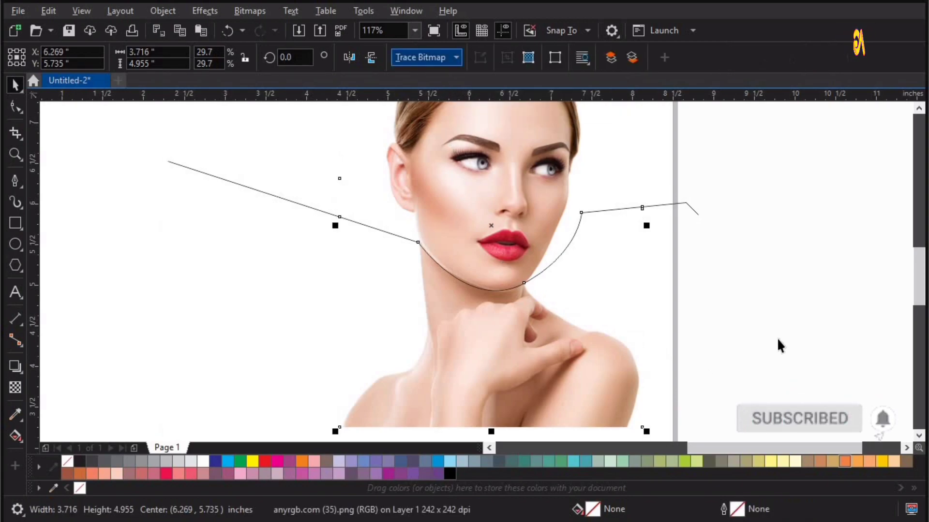
{"action": "left_click_drag", "start_coordinate": [507, 344], "coordinate": [632, 345]}
{"action": "key", "text": "ctrl+z"}
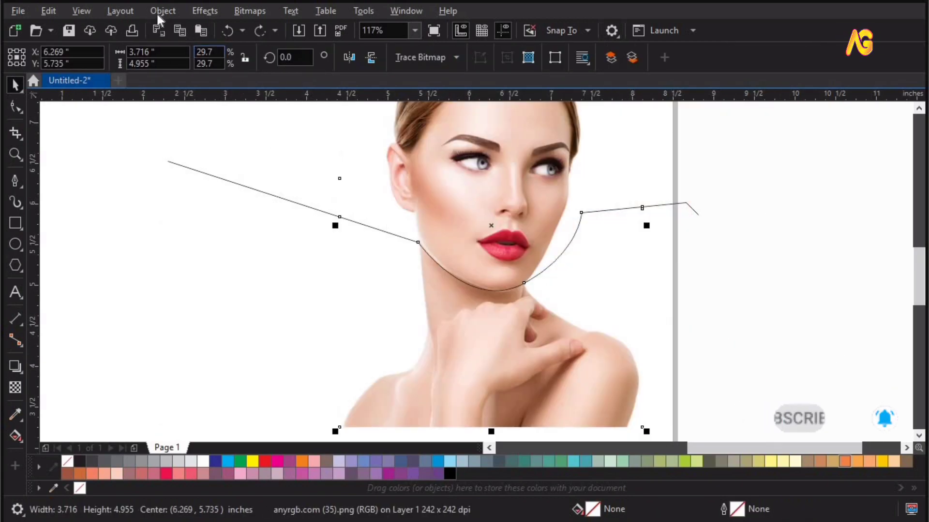
Step: Break the trimmed photo apart into separate head and body pieces
{"action": "left_click", "coordinate": [127, 10]}
{"action": "mouse_move", "coordinate": [163, 11]}
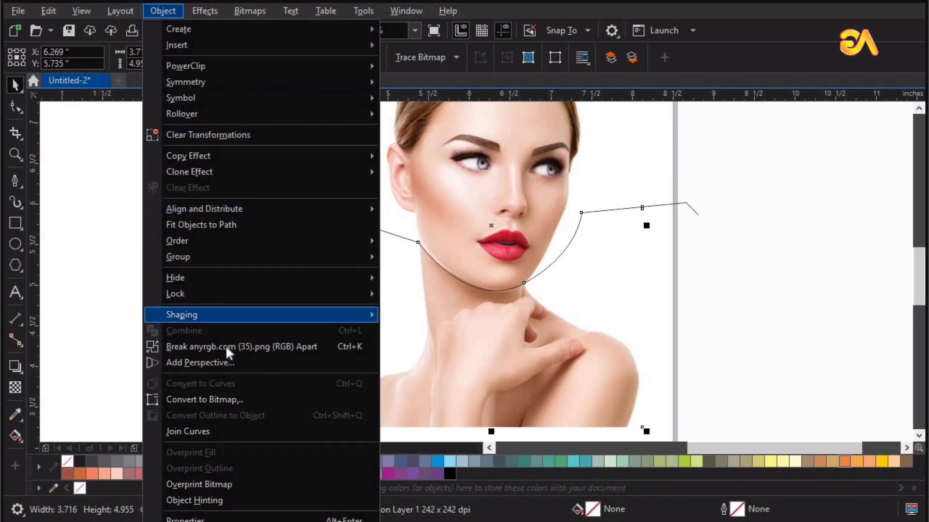
{"action": "left_click", "coordinate": [227, 351]}
Step: Delete the neck and body piece and the cutting curve, leaving only the head
{"action": "left_click_drag", "start_coordinate": [517, 317], "coordinate": [706, 317]}
{"action": "key", "text": "Delete"}
{"action": "left_click_drag", "start_coordinate": [613, 209], "coordinate": [722, 294]}
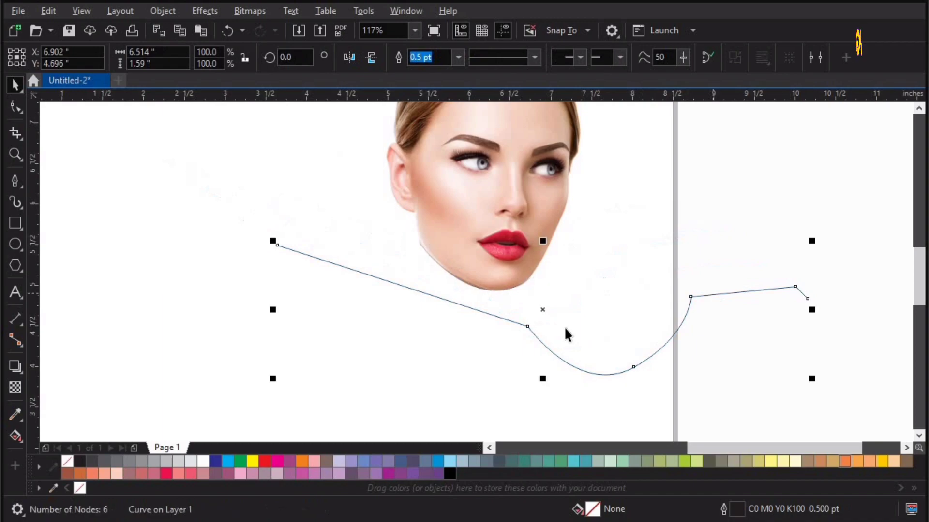
{"action": "key", "text": "Delete"}
Step: Reshape the head cut-out's lower edge by raising the left jaw node and the chin curve to hide the leftover neck shadow
{"action": "key", "text": "z"}
{"action": "left_click_drag", "start_coordinate": [375, 282], "coordinate": [358, 182]}
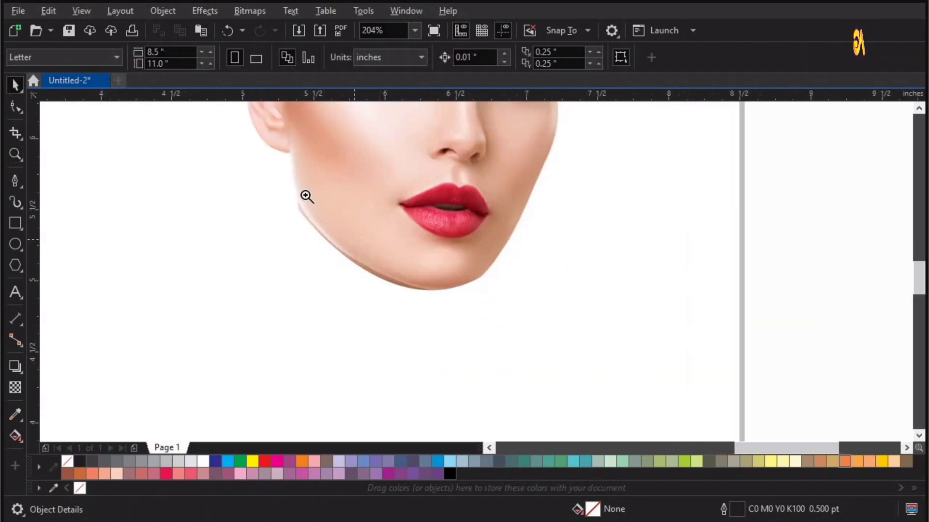
{"action": "left_click_drag", "start_coordinate": [637, 355], "coordinate": [691, 372]}
{"action": "key", "text": "space"}
{"action": "left_click_drag", "start_coordinate": [392, 269], "coordinate": [456, 332]}
{"action": "key", "text": "F10"}
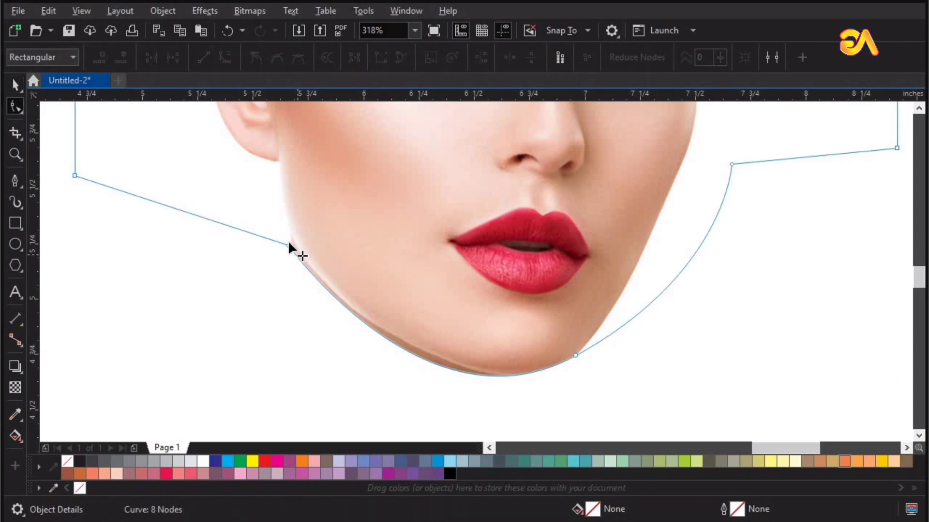
{"action": "left_click_drag", "start_coordinate": [289, 244], "coordinate": [289, 233]}
{"action": "left_click_drag", "start_coordinate": [426, 435], "coordinate": [428, 426]}
{"action": "key", "text": "space"}
{"action": "left_click", "coordinate": [794, 390]}
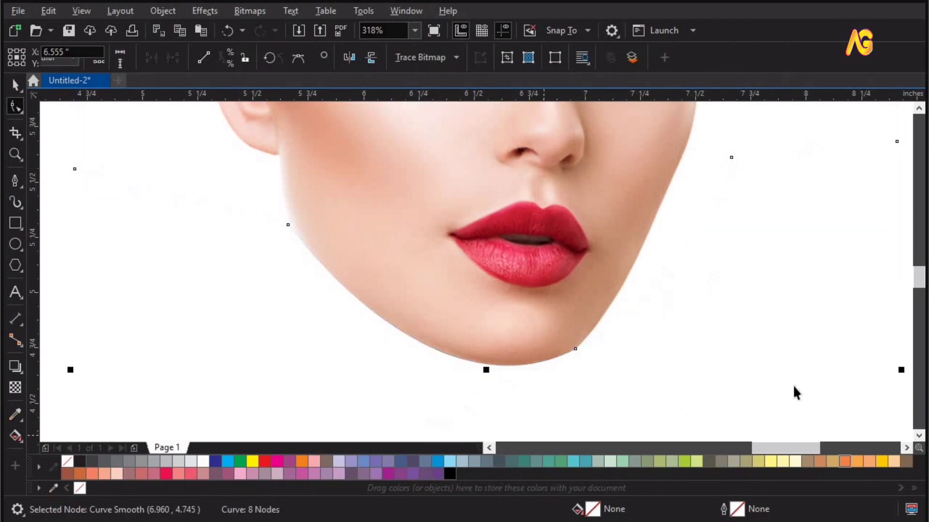
Step: Draw a straight horizontal Freehand line about 7.45 inches long across the lower face
{"action": "key", "text": "F4"}
{"action": "key", "text": "z"}
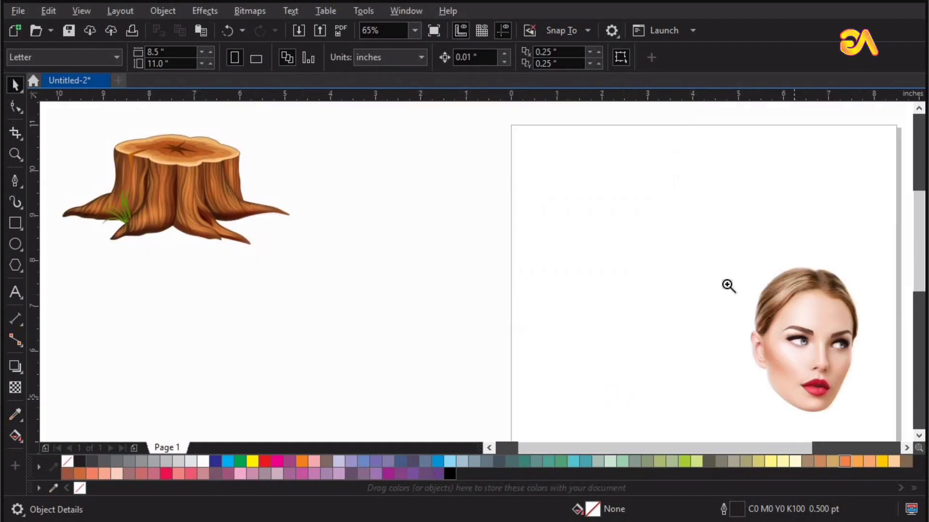
{"action": "left_click_drag", "start_coordinate": [661, 228], "coordinate": [911, 420]}
{"action": "left_click_drag", "start_coordinate": [704, 265], "coordinate": [924, 423]}
{"action": "left_click_drag", "start_coordinate": [555, 348], "coordinate": [736, 446]}
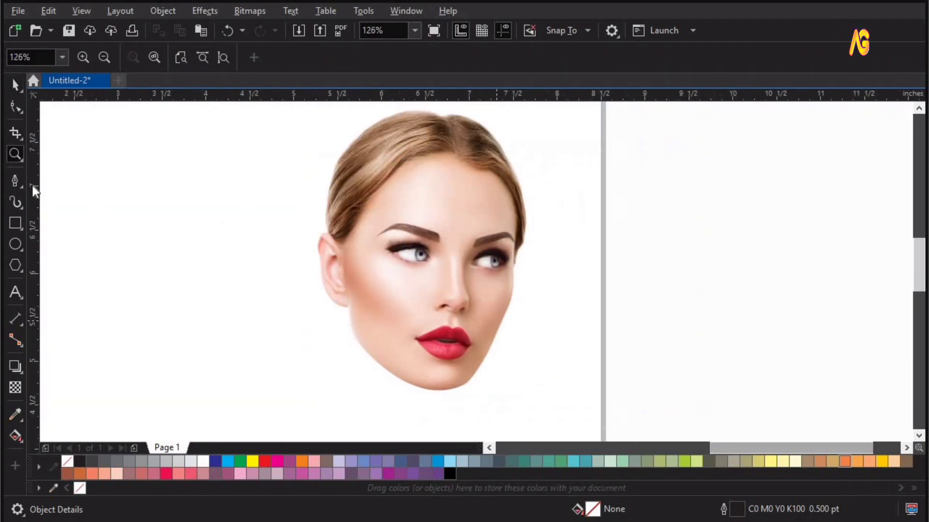
{"action": "key", "text": "space"}
{"action": "left_click", "coordinate": [22, 188]}
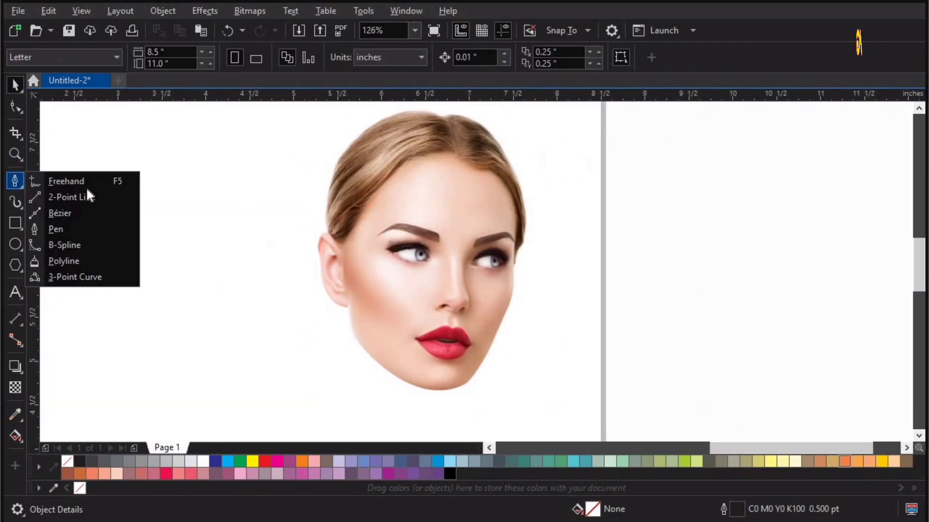
{"action": "left_click", "coordinate": [77, 181]}
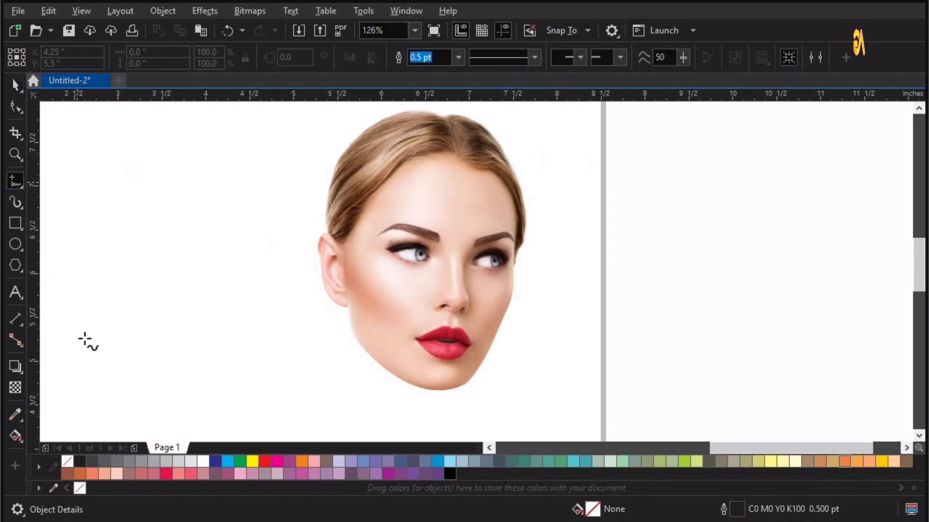
{"action": "left_click", "coordinate": [86, 323]}
{"action": "left_click", "coordinate": [740, 323]}
{"action": "key", "text": "space"}
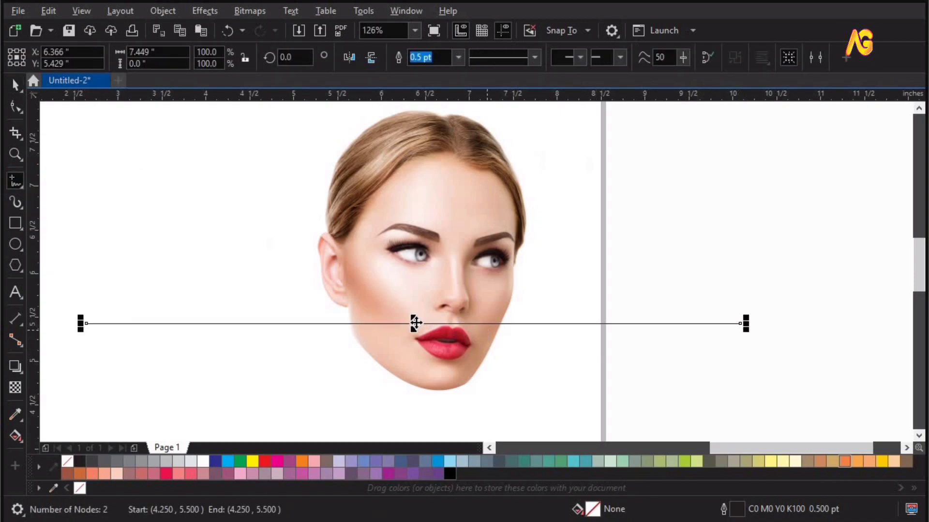
Step: Duplicate and position the line so four horizontal lines cross the lips, nose, forehead above the brows and hairline
{"action": "left_click_drag", "start_coordinate": [414, 324], "coordinate": [459, 294]}
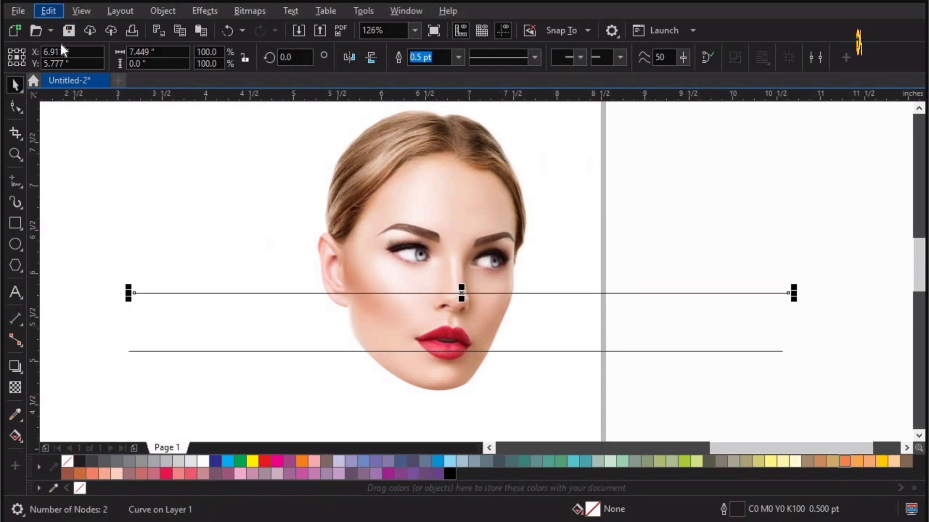
{"action": "left_click", "coordinate": [48, 11]}
{"action": "left_click", "coordinate": [66, 95]}
{"action": "left_click", "coordinate": [66, 131]}
{"action": "left_click_drag", "start_coordinate": [449, 227], "coordinate": [448, 218]}
{"action": "left_click_drag", "start_coordinate": [443, 187], "coordinate": [448, 161]}
{"action": "right_click", "coordinate": [447, 162]}
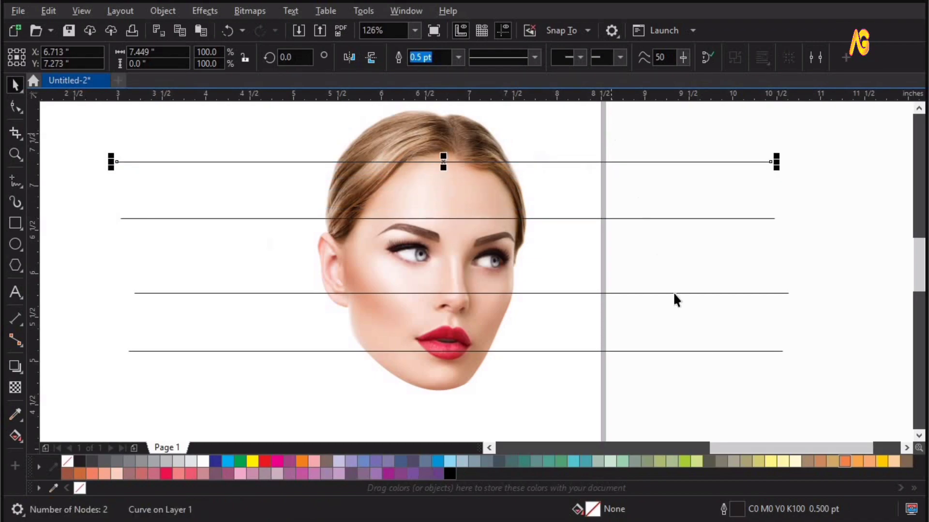
Step: Trim the head photo with the four horizontal lines and delete the lines
{"action": "key", "text": "ctrl+a"}
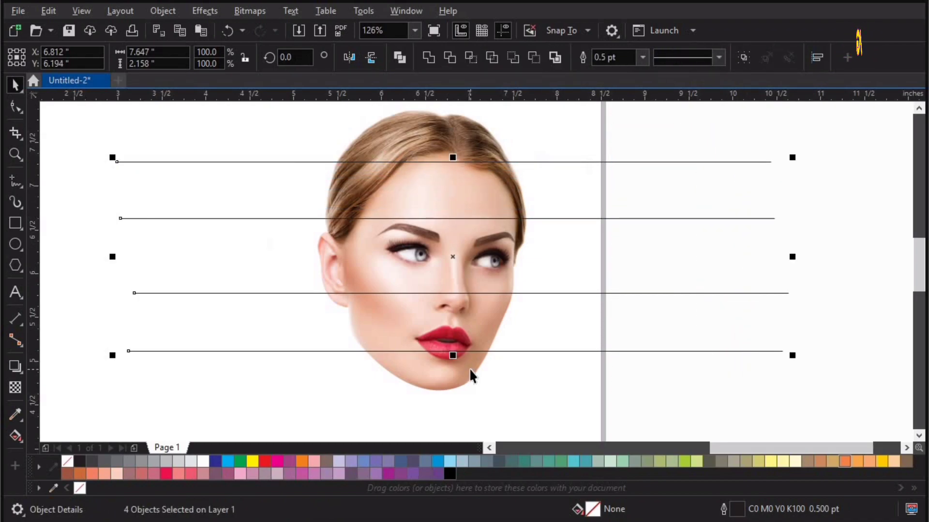
{"action": "key", "text": "shift+c"}
{"action": "key", "text": "ctrl+z"}
{"action": "left_click", "coordinate": [426, 125], "text": "shift"}
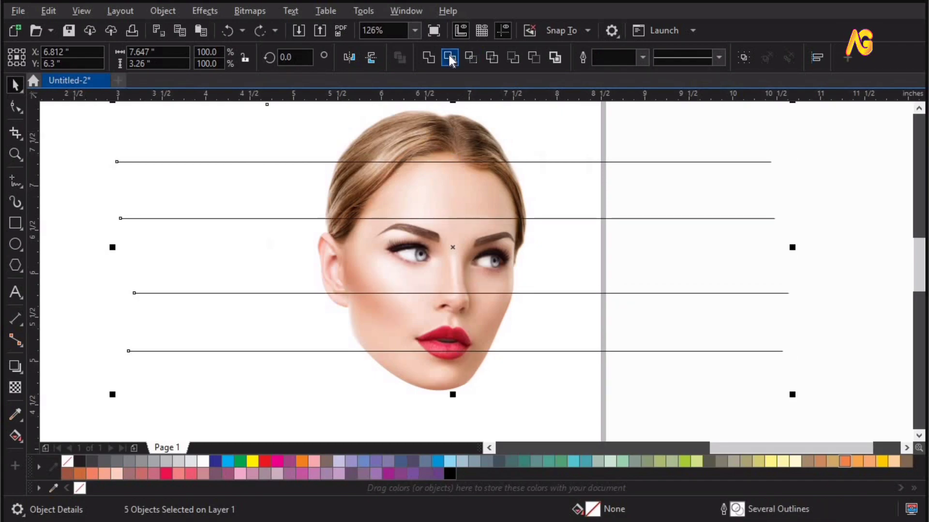
{"action": "left_click", "coordinate": [449, 57]}
{"action": "left_click", "coordinate": [649, 138]}
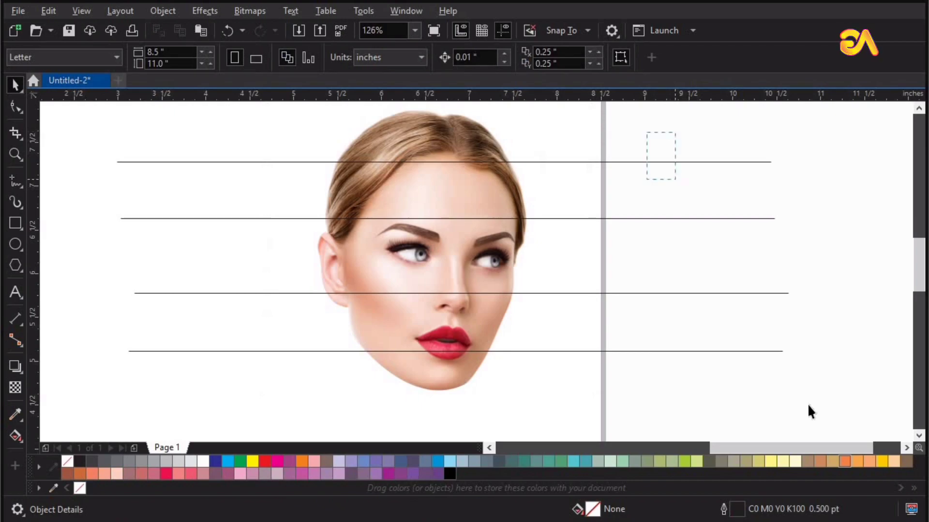
{"action": "key", "text": "Delete"}
Step: Break the trimmed head photo apart into separate horizontal slices
{"action": "left_click", "coordinate": [463, 311]}
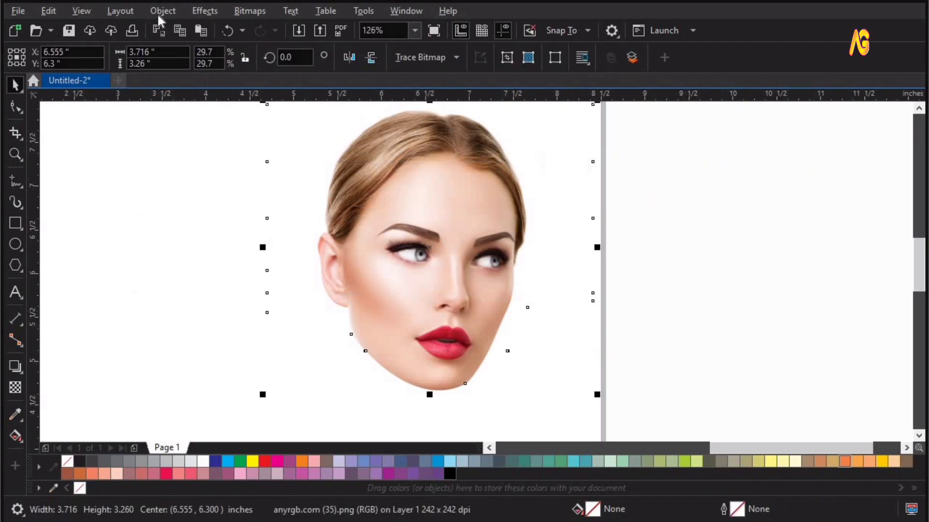
{"action": "left_click", "coordinate": [159, 11]}
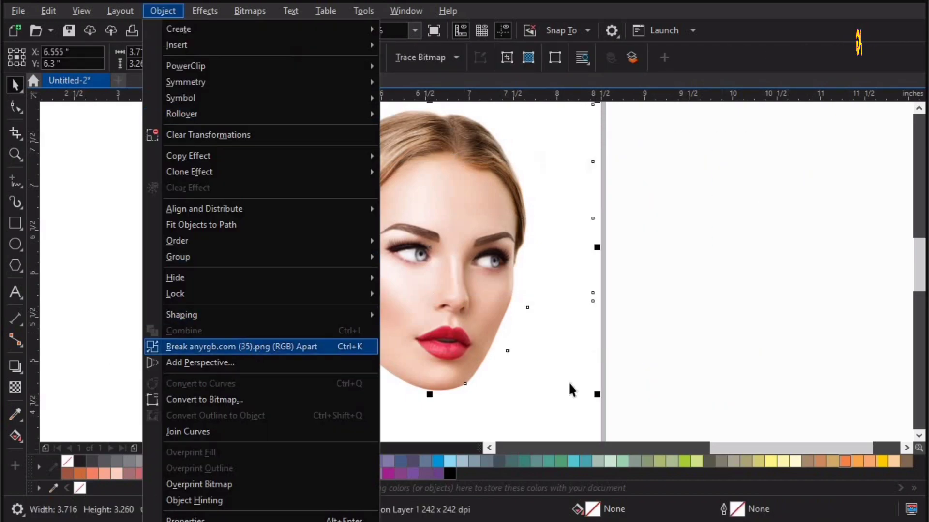
{"action": "left_click", "coordinate": [243, 346]}
{"action": "key", "text": "Escape"}
Step: Shift the chin slice and the eye slice horizontally to the right
{"action": "left_click", "coordinate": [461, 371]}
{"action": "left_click_drag", "start_coordinate": [461, 372], "coordinate": [514, 371]}
{"action": "left_click", "coordinate": [474, 252]}
{"action": "left_click", "coordinate": [456, 137], "text": "shift"}
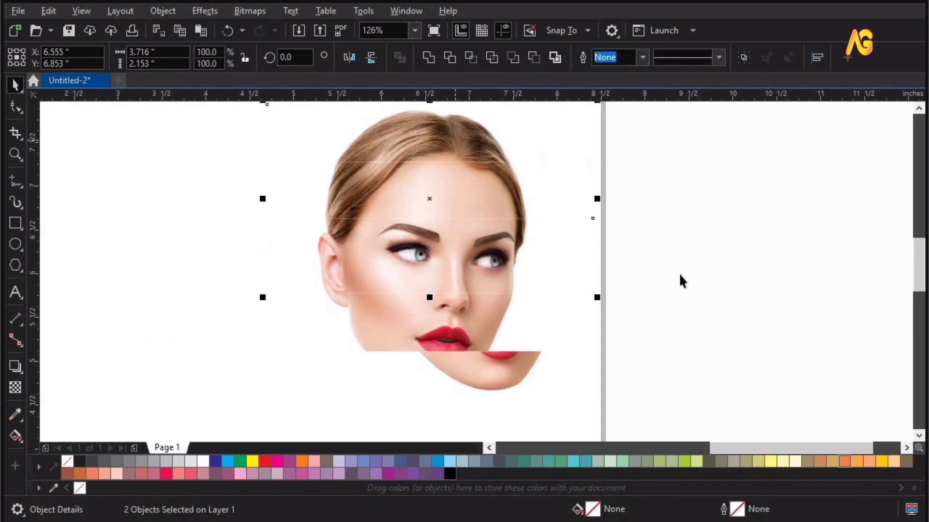
{"action": "left_click", "coordinate": [478, 261]}
{"action": "left_click_drag", "start_coordinate": [485, 262], "coordinate": [524, 261]}
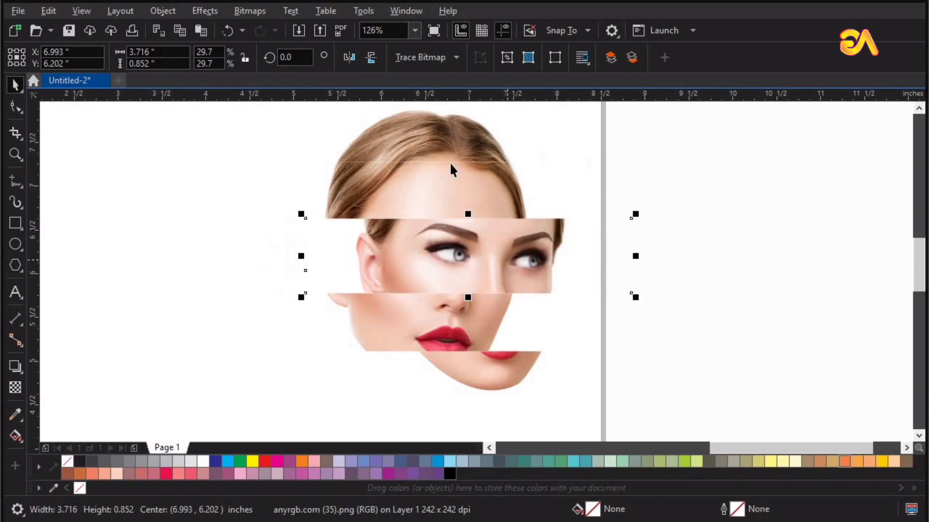
Step: Mirror the eye slice and the top hair slice horizontally, with the hair slice offset to the right
{"action": "left_click", "coordinate": [349, 57]}
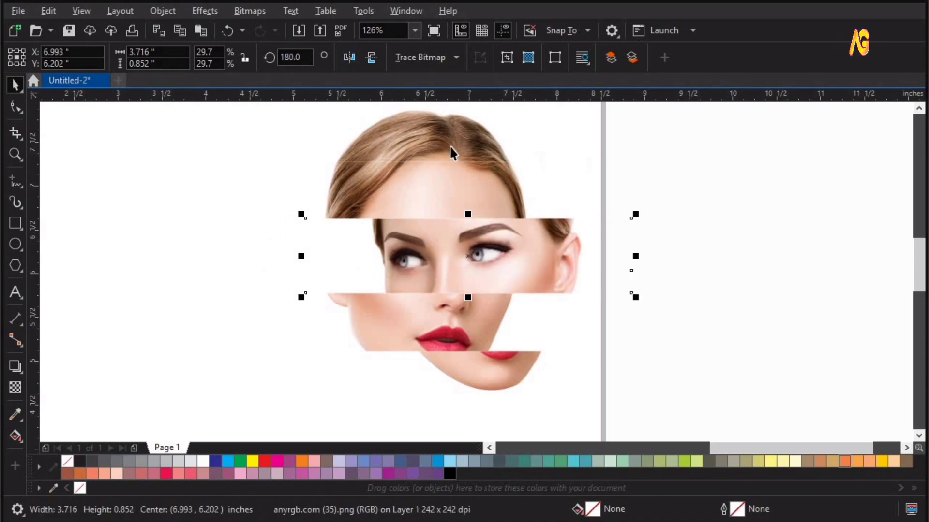
{"action": "left_click_drag", "start_coordinate": [430, 141], "coordinate": [475, 141]}
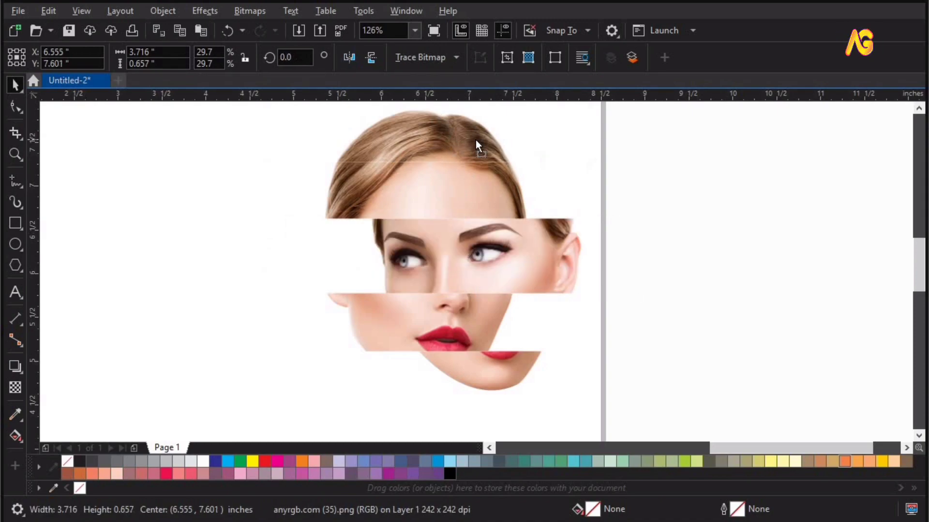
{"action": "left_click", "coordinate": [349, 57]}
Step: Align the hair, eye and chin slices on a common vertical centre and move them slightly left
{"action": "left_click", "coordinate": [519, 253], "text": "shift"}
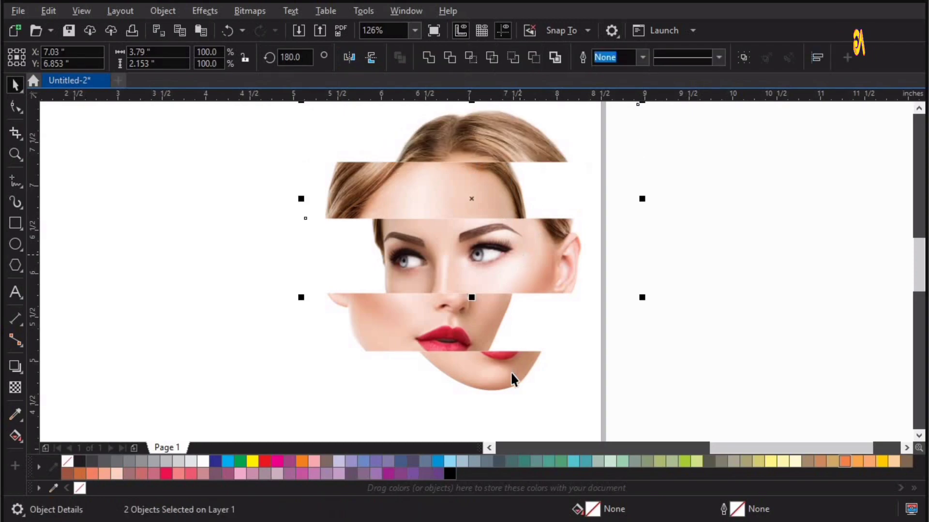
{"action": "left_click", "coordinate": [514, 371], "text": "shift"}
{"action": "key", "text": "c"}
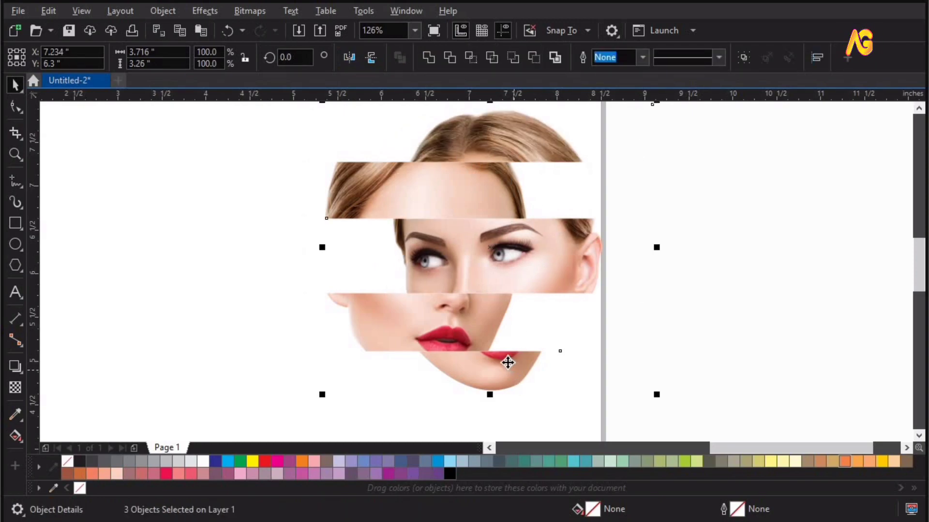
{"action": "left_click_drag", "start_coordinate": [501, 362], "coordinate": [496, 362]}
Step: Nudge the chin, mouth and eye slices downward to open gaps between them
{"action": "left_click", "coordinate": [514, 373]}
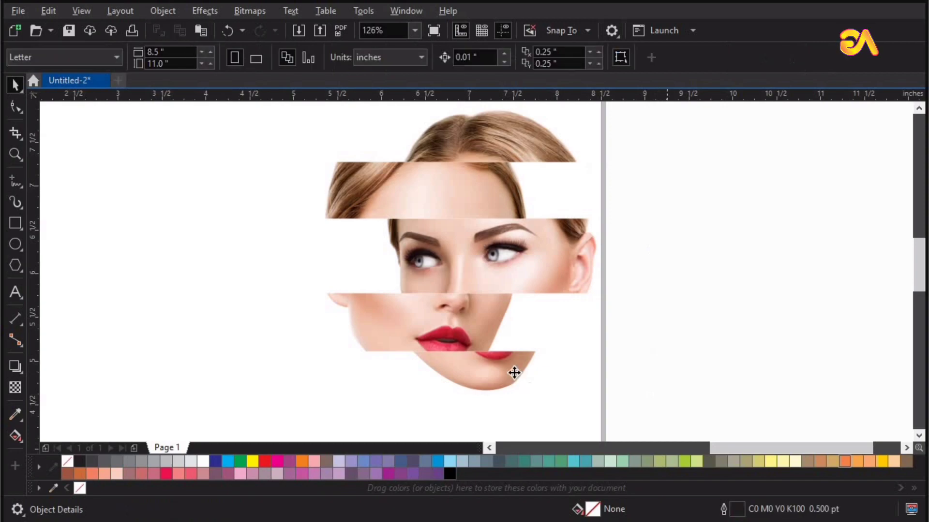
{"action": "key", "text": "Down"}
{"action": "key", "text": "Down"}
{"action": "key", "text": "Down"}
{"action": "left_click", "coordinate": [436, 331]}
{"action": "key", "text": "Down"}
{"action": "key", "text": "Down"}
{"action": "left_click", "coordinate": [497, 269]}
{"action": "key", "text": "Down"}
{"action": "key", "text": "Down"}
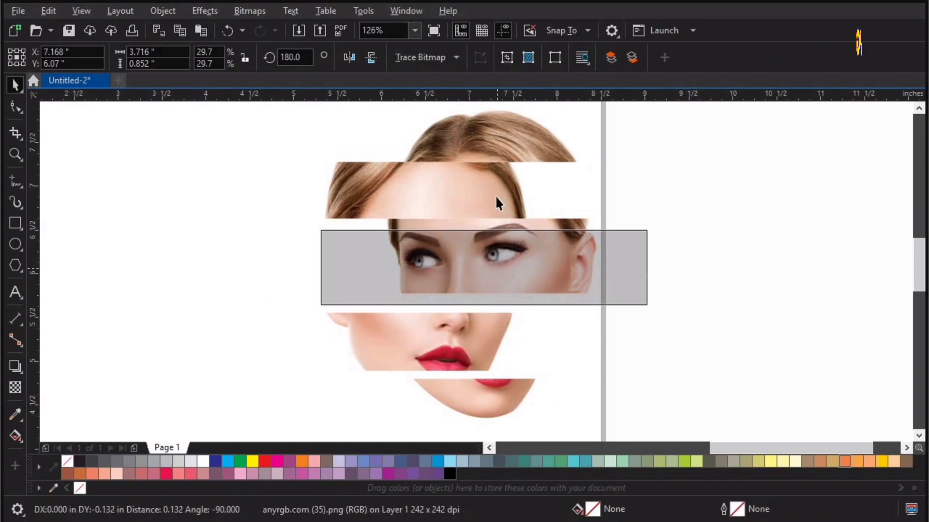
Step: Nudge the top hair slice upward to open a gap above the forehead slice
{"action": "left_click", "coordinate": [489, 143]}
{"action": "key", "text": "Up"}
{"action": "key", "text": "Up"}
{"action": "key", "text": "Up"}
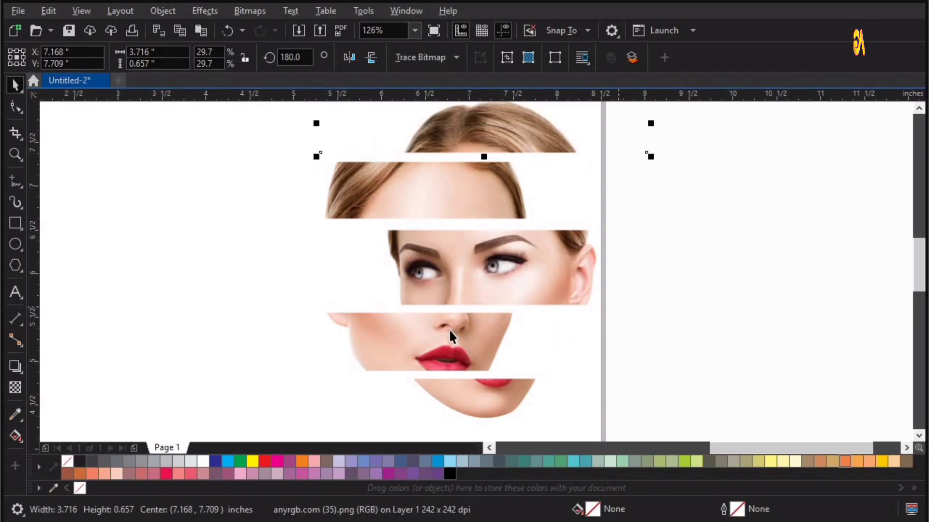
Step: Draw an ellipse about 1.89 by 0.43 inches over the star-shaped crack on the tree stump's top
{"action": "key", "text": "F4"}
{"action": "key", "text": "z"}
{"action": "left_click_drag", "start_coordinate": [373, 110], "coordinate": [120, 188]}
{"action": "key", "text": "space"}
{"action": "left_click_drag", "start_coordinate": [71, 264], "coordinate": [325, 272]}
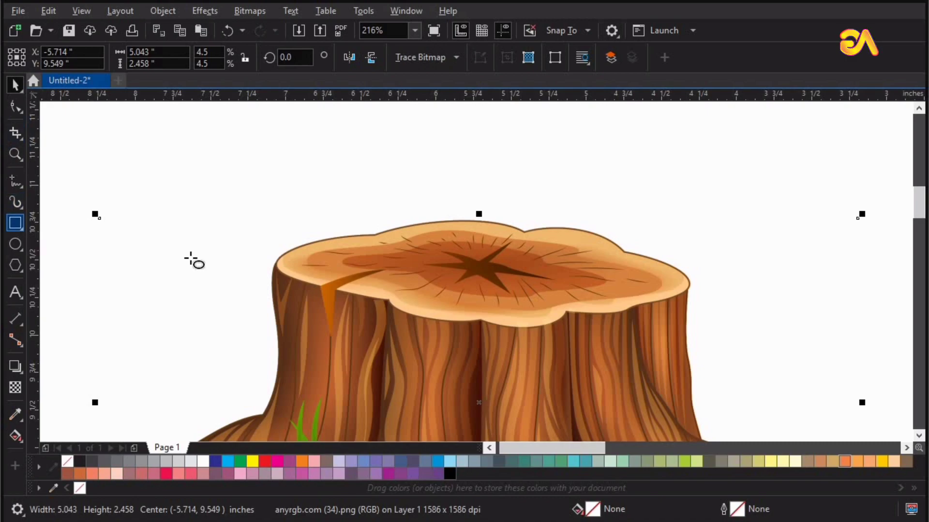
{"action": "key", "text": "F7"}
{"action": "left_click_drag", "start_coordinate": [343, 233], "coordinate": [637, 306]}
{"action": "left_click_drag", "start_coordinate": [195, 149], "coordinate": [774, 362]}
{"action": "key", "text": "space"}
{"action": "left_click_drag", "start_coordinate": [486, 283], "coordinate": [473, 274]}
Step: PowerClip the tree stump image inside the ellipse
{"action": "left_click", "coordinate": [182, 175]}
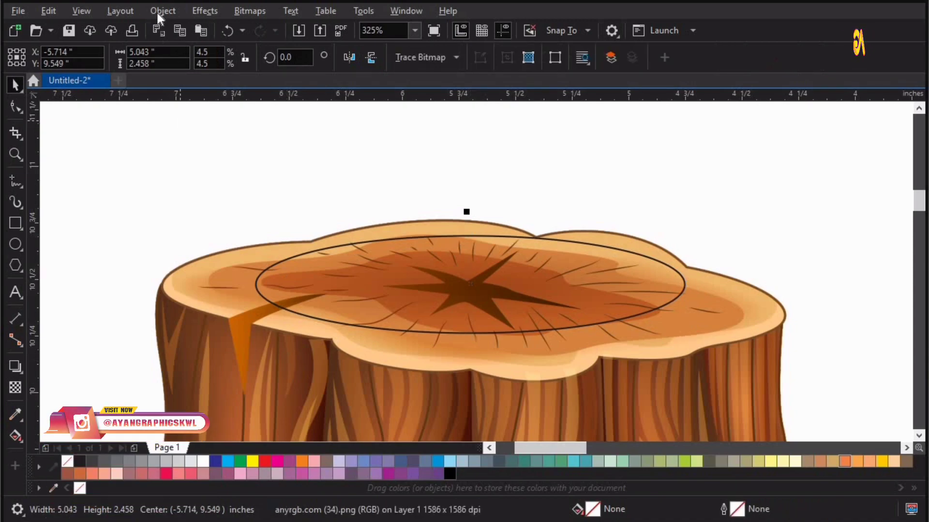
{"action": "left_click", "coordinate": [165, 11]}
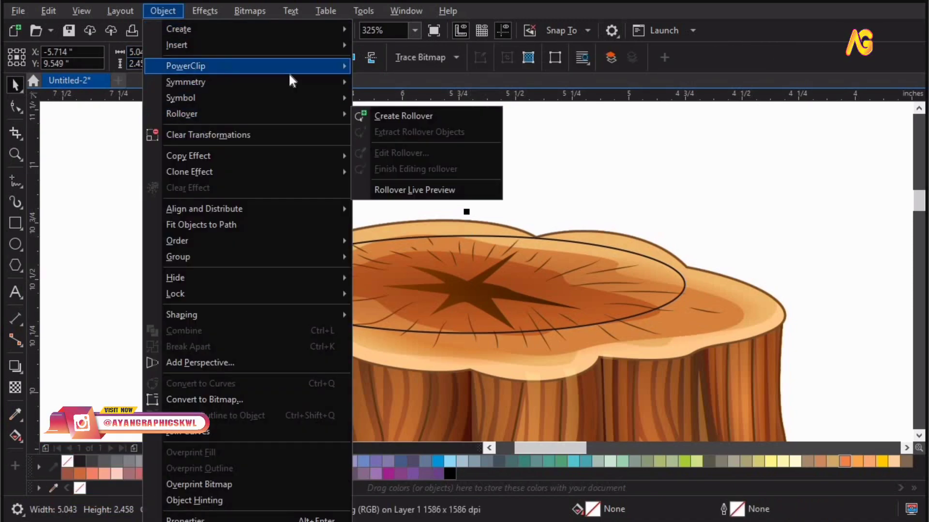
{"action": "mouse_move", "coordinate": [291, 70]}
{"action": "left_click", "coordinate": [317, 276]}
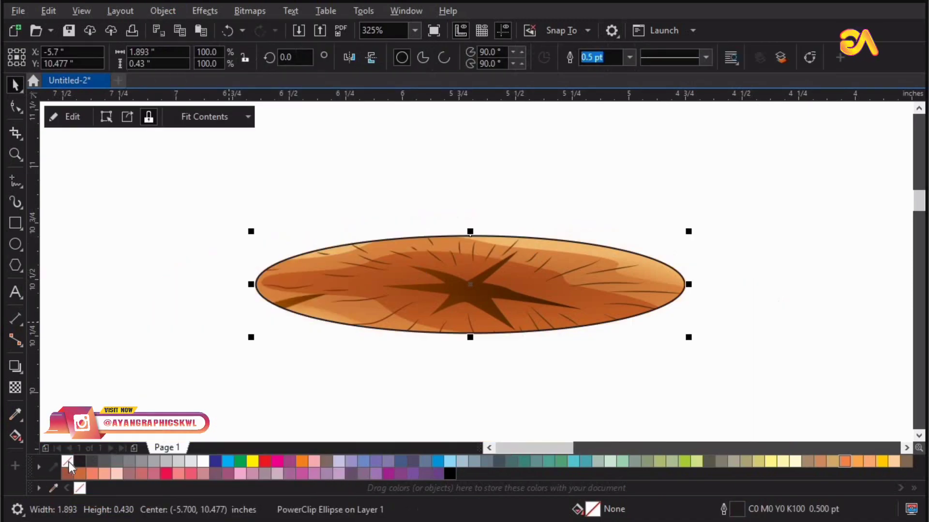
Step: Remove the outline from the wood-filled ellipse and move it onto the upper edge of the forehead slice
{"action": "key", "text": "F4"}
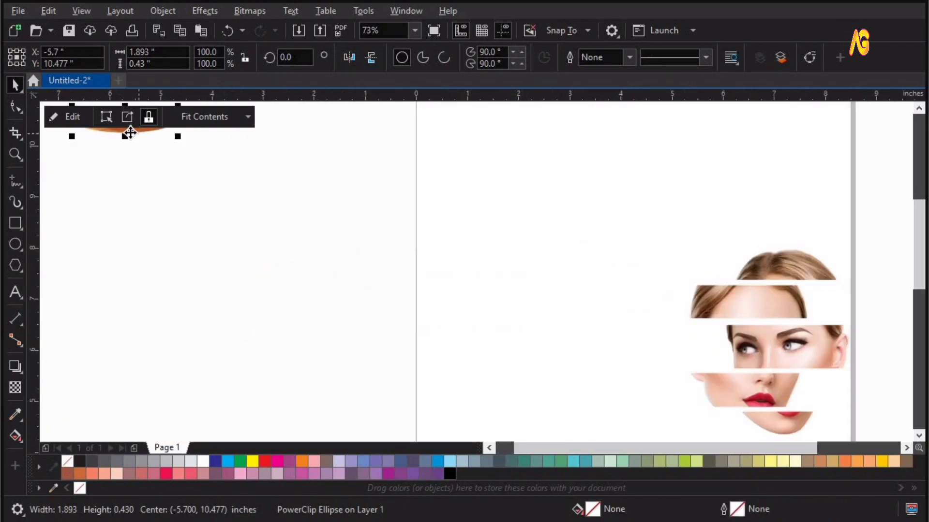
{"action": "left_click_drag", "start_coordinate": [130, 132], "coordinate": [784, 299]}
{"action": "key", "text": "F2"}
{"action": "left_click_drag", "start_coordinate": [550, 224], "coordinate": [917, 330]}
{"action": "left_click_drag", "start_coordinate": [583, 305], "coordinate": [497, 304]}
{"action": "key", "text": "F2"}
{"action": "left_click_drag", "start_coordinate": [274, 233], "coordinate": [745, 390]}
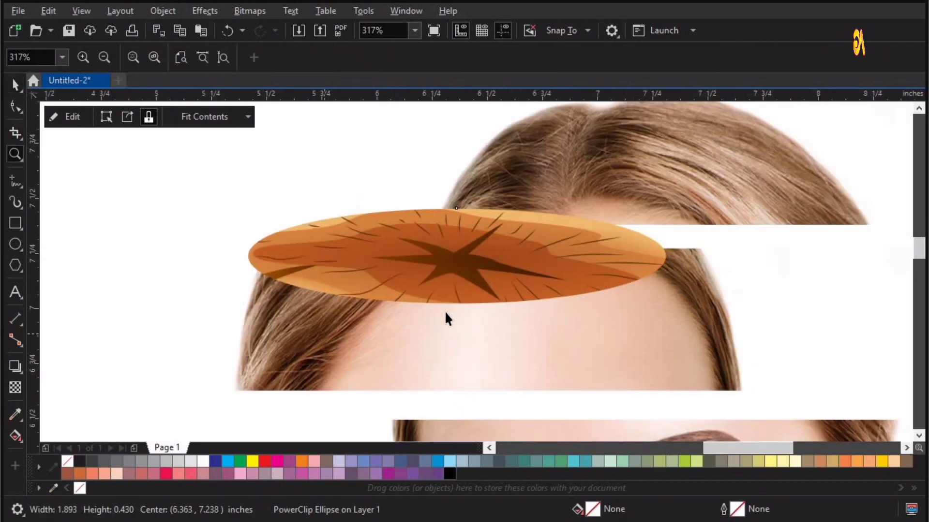
Step: Flatten and widen the wood ellipse to about 1.99 by 0.095 inches so it spans the forehead slice's upper edge
{"action": "left_click_drag", "start_coordinate": [462, 238], "coordinate": [463, 228]}
{"action": "key", "text": "F2"}
{"action": "left_click_drag", "start_coordinate": [203, 193], "coordinate": [814, 349]}
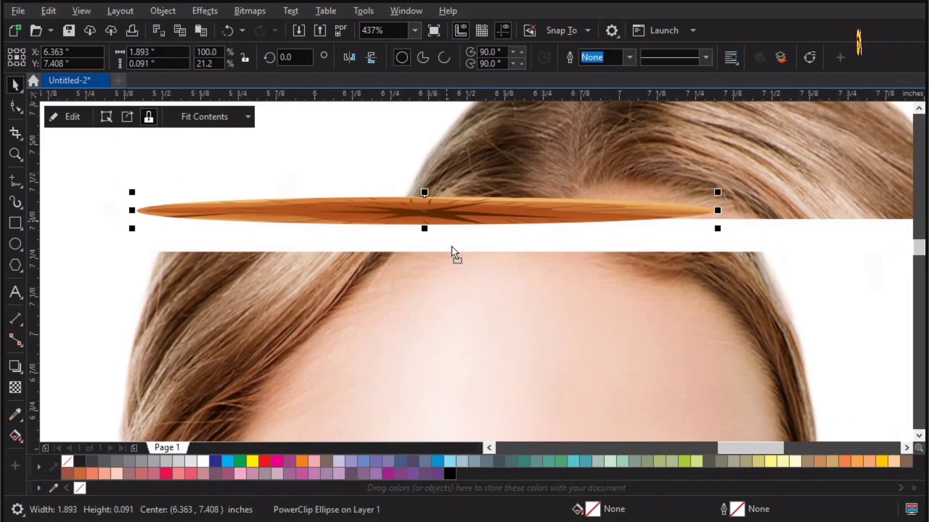
{"action": "left_click_drag", "start_coordinate": [452, 248], "coordinate": [766, 280]}
{"action": "left_click_drag", "start_coordinate": [527, 348], "coordinate": [525, 348]}
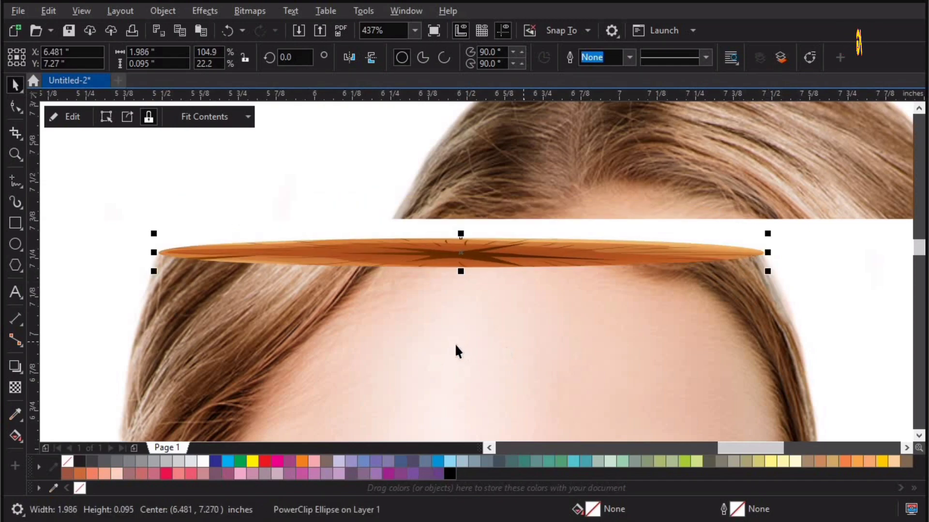
Step: Increase the forehead wood ellipse's height to about 0.13 inches
{"action": "scroll", "coordinate": [458, 342], "scroll_direction": "down", "scroll_amount": 2}
{"action": "key", "text": "z"}
{"action": "left_click_drag", "start_coordinate": [315, 282], "coordinate": [734, 468]}
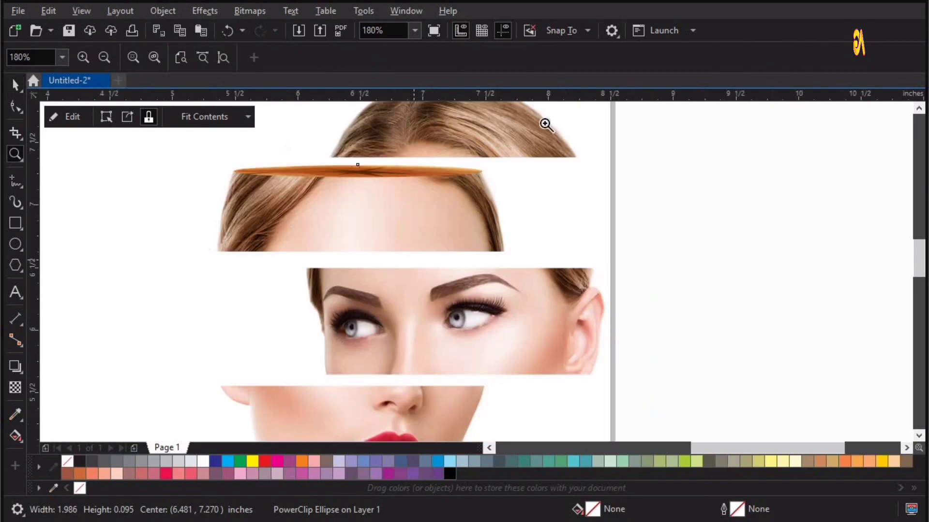
{"action": "left_click_drag", "start_coordinate": [207, 242], "coordinate": [521, 130]}
{"action": "key", "text": "space"}
{"action": "mouse_move", "coordinate": [407, 238]}
{"action": "left_mouse_down"}
{"action": "mouse_move", "coordinate": [406, 228]}
{"action": "mouse_move", "coordinate": [404, 247]}
{"action": "left_mouse_up"}
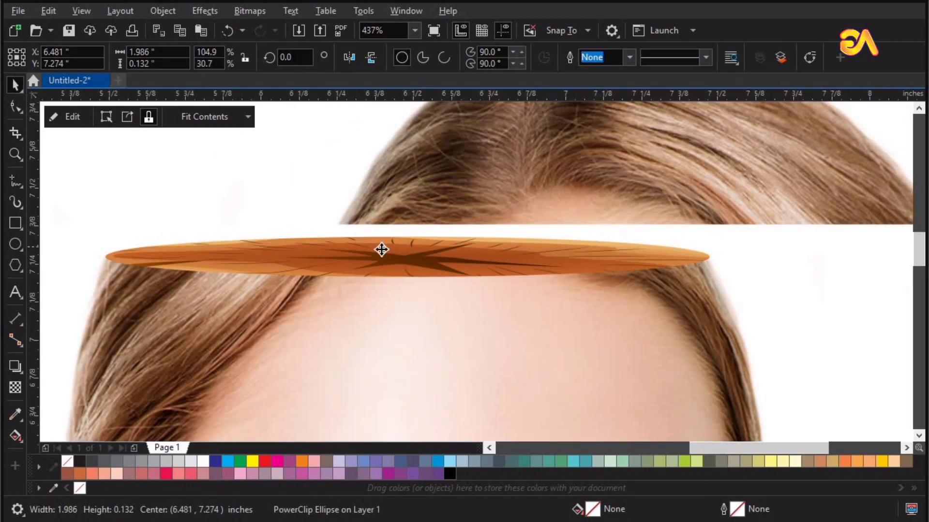
Step: Duplicate the forehead wood ellipse onto the upper edge of the eye slice
{"action": "scroll", "coordinate": [382, 249], "scroll_direction": "down", "scroll_amount": 2}
{"action": "left_click_drag", "start_coordinate": [603, 306], "coordinate": [259, 230]}
{"action": "key", "text": "space"}
{"action": "left_click_drag", "start_coordinate": [413, 144], "coordinate": [520, 278]}
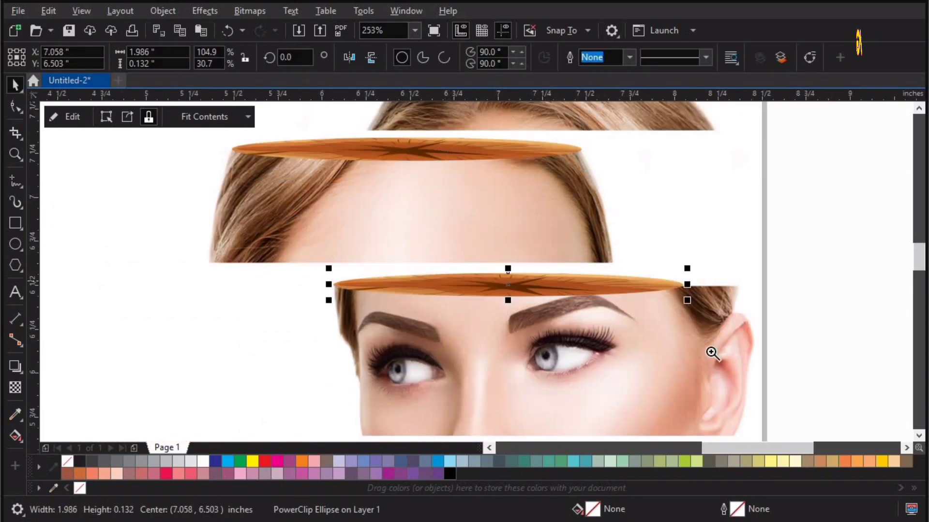
Step: Enlarge the eye slice's wood ellipse to about 2.3 by 0.15 inches so it covers the full cut edge
{"action": "key", "text": "z"}
{"action": "left_click_drag", "start_coordinate": [268, 237], "coordinate": [900, 394]}
{"action": "key", "text": "space"}
{"action": "left_click_drag", "start_coordinate": [680, 192], "coordinate": [696, 188]}
{"action": "left_click_drag", "start_coordinate": [637, 233], "coordinate": [626, 237]}
{"action": "scroll", "coordinate": [484, 281], "scroll_direction": "down", "scroll_amount": 6}
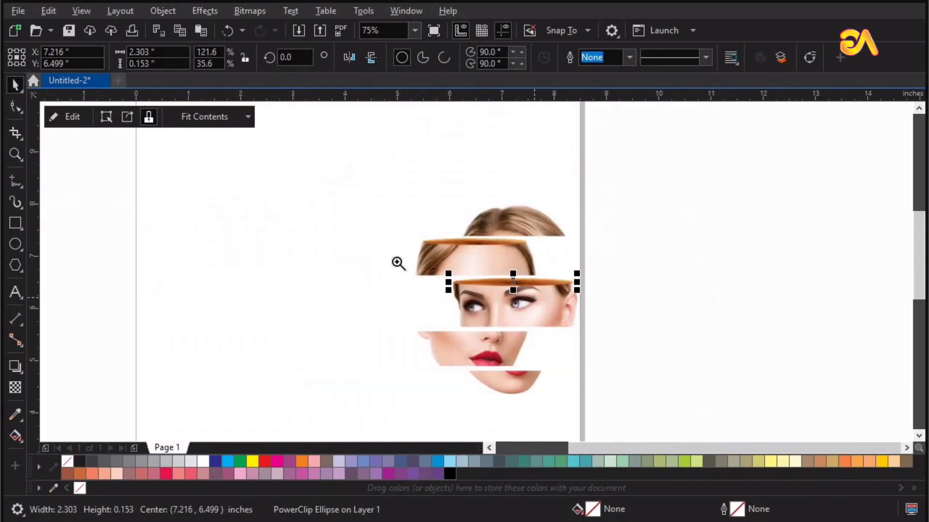
Step: Duplicate the wood ellipse onto the upper edge of the mouth slice
{"action": "scroll", "coordinate": [593, 349], "scroll_direction": "up", "scroll_amount": 4}
{"action": "left_click_drag", "start_coordinate": [498, 294], "coordinate": [460, 315]}
{"action": "right_click", "coordinate": [460, 314]}
{"action": "key", "text": "F2"}
{"action": "left_click_drag", "start_coordinate": [289, 272], "coordinate": [744, 406]}
Step: Resize the mouth slice's wood ellipse to about 2.11 by 0.14 inches and align it with the cut edge
{"action": "left_click_drag", "start_coordinate": [659, 199], "coordinate": [447, 213]}
{"action": "left_click_drag", "start_coordinate": [555, 181], "coordinate": [618, 174]}
{"action": "key", "text": "F2"}
{"action": "left_click", "coordinate": [643, 261]}
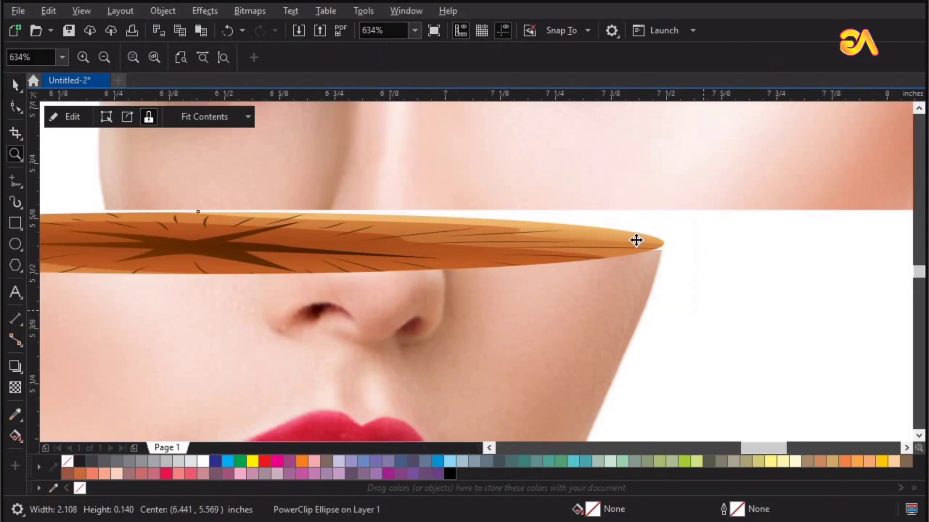
{"action": "left_click_drag", "start_coordinate": [637, 249], "coordinate": [637, 245]}
{"action": "scroll", "coordinate": [469, 334], "scroll_direction": "down", "scroll_amount": 2}
Step: Fine-tune the outer end of the mouth slice's wood ellipse to meet the edge of the face
{"action": "key", "text": "F2"}
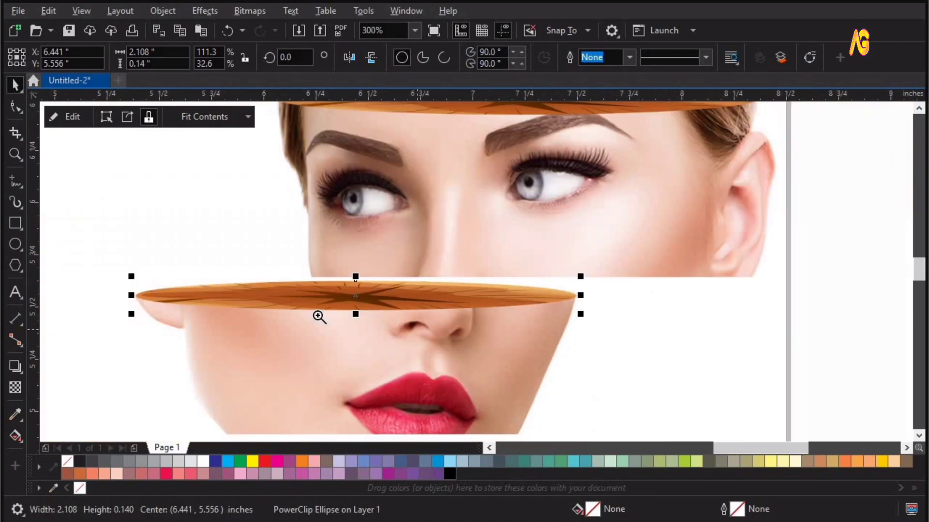
{"action": "left_click_drag", "start_coordinate": [299, 333], "coordinate": [284, 295]}
{"action": "key", "text": "F2"}
{"action": "left_click_drag", "start_coordinate": [453, 267], "coordinate": [433, 267]}
Step: Move the chin slice slightly down to widen the gap below the mouth slice
{"action": "key", "text": "F4"}
{"action": "key", "text": "F2"}
{"action": "left_click_drag", "start_coordinate": [282, 286], "coordinate": [664, 440]}
{"action": "left_click_drag", "start_coordinate": [556, 368], "coordinate": [556, 380]}
Step: Duplicate the mouth slice's wood ellipse onto the upper edge of the chin slice
{"action": "left_click_drag", "start_coordinate": [444, 202], "coordinate": [574, 344]}
{"action": "right_click", "coordinate": [574, 344]}
{"action": "key", "text": "F2"}
{"action": "left_click_drag", "start_coordinate": [198, 274], "coordinate": [880, 403]}
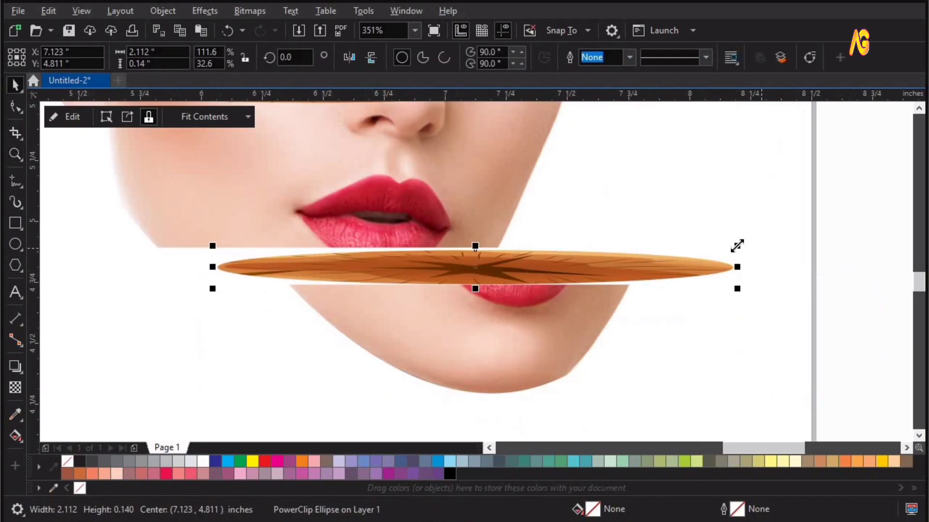
Step: Scale the chin slice's wood ellipse down to about 1.39 by 0.09 inches and place it on the cut edge
{"action": "left_click_drag", "start_coordinate": [734, 256], "coordinate": [576, 259]}
{"action": "key", "text": "F2"}
{"action": "left_click_drag", "start_coordinate": [740, 367], "coordinate": [247, 241]}
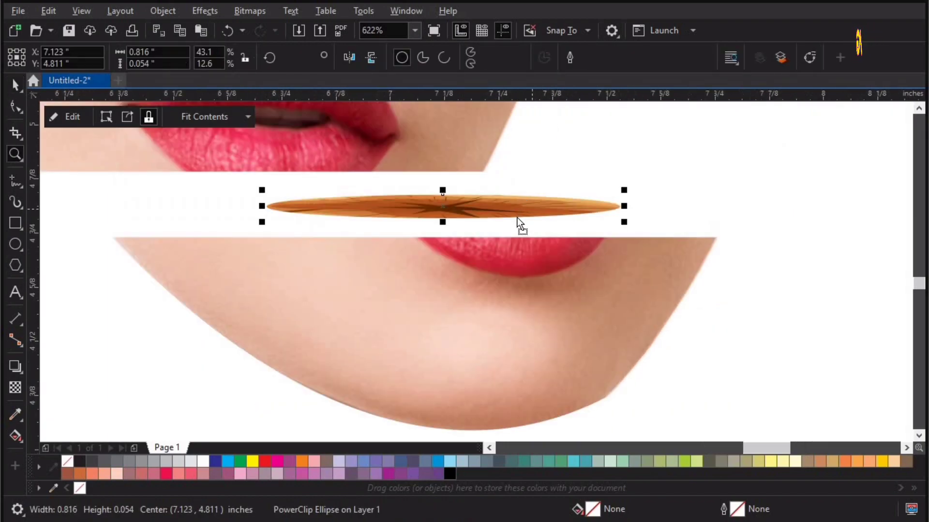
{"action": "key", "text": "Down"}
{"action": "left_click_drag", "start_coordinate": [517, 225], "coordinate": [614, 210]}
{"action": "left_click_drag", "start_coordinate": [732, 180], "coordinate": [723, 202]}
{"action": "left_click_drag", "start_coordinate": [380, 230], "coordinate": [343, 237]}
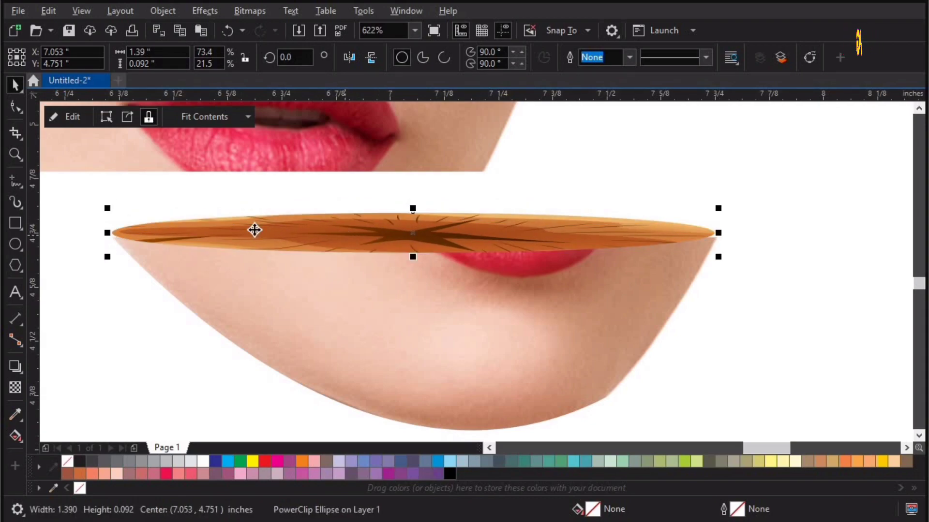
Step: Fine-tune both ends of the chin's wood ellipse to match the slice corners, at about 1.4 inches wide
{"action": "left_click_drag", "start_coordinate": [105, 294], "coordinate": [421, 299]}
{"action": "scroll", "coordinate": [450, 304], "scroll_direction": "down", "scroll_amount": 2}
{"action": "key", "text": "z"}
{"action": "mouse_move", "coordinate": [702, 230]}
{"action": "left_mouse_down"}
{"action": "mouse_move", "coordinate": [900, 314]}
{"action": "mouse_move", "coordinate": [923, 357]}
{"action": "left_mouse_up"}
{"action": "left_click_drag", "start_coordinate": [679, 295], "coordinate": [864, 310]}
{"action": "key", "text": "space"}
{"action": "left_click_drag", "start_coordinate": [547, 301], "coordinate": [49, 471]}
{"action": "scroll", "coordinate": [401, 407], "scroll_direction": "down", "scroll_amount": 2}
{"action": "key", "text": "z"}
{"action": "key", "text": "space"}
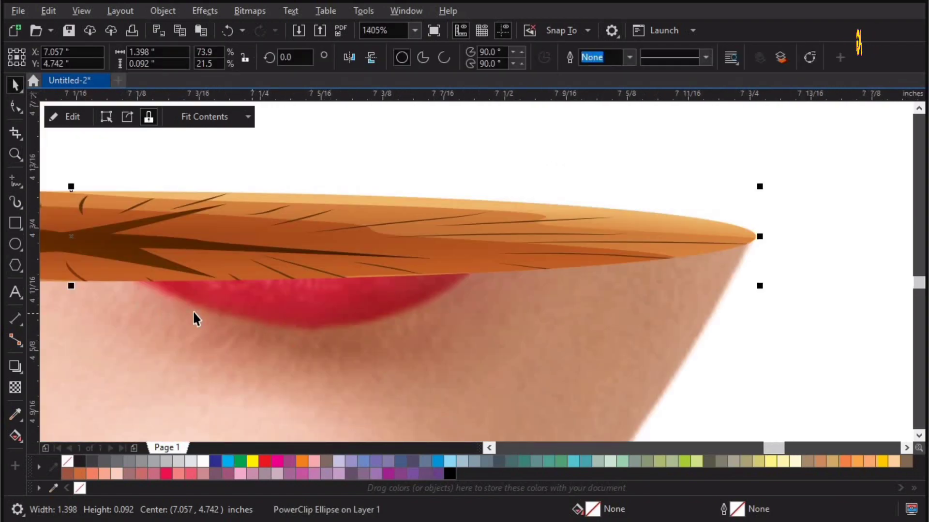
Step: Group the chin, mouth, eye and forehead slices each with its own wood ellipse
{"action": "key", "text": "F4"}
{"action": "key", "text": "z"}
{"action": "left_click_drag", "start_coordinate": [365, 335], "coordinate": [661, 450]}
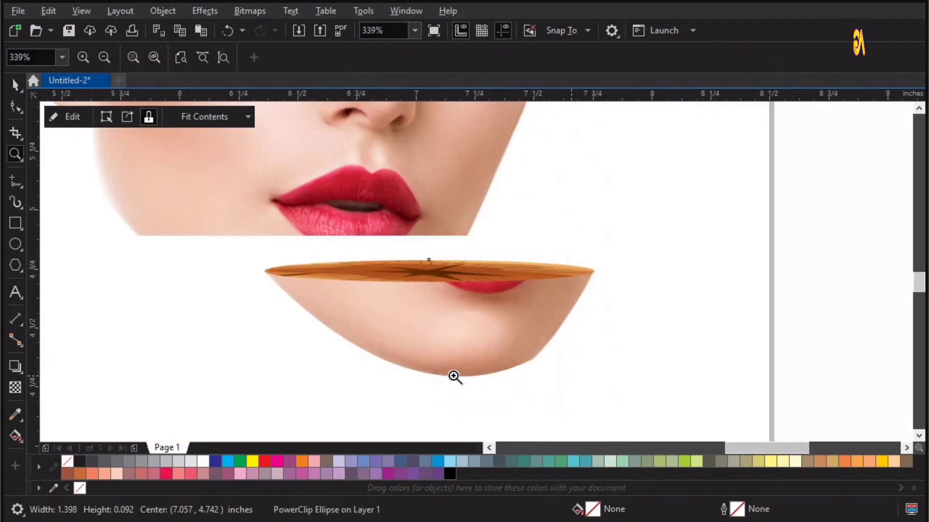
{"action": "key", "text": "F4"}
{"action": "key", "text": "space"}
{"action": "left_click_drag", "start_coordinate": [679, 381], "coordinate": [424, 414]}
{"action": "key", "text": "ctrl+g"}
{"action": "left_click_drag", "start_coordinate": [618, 375], "coordinate": [585, 379]}
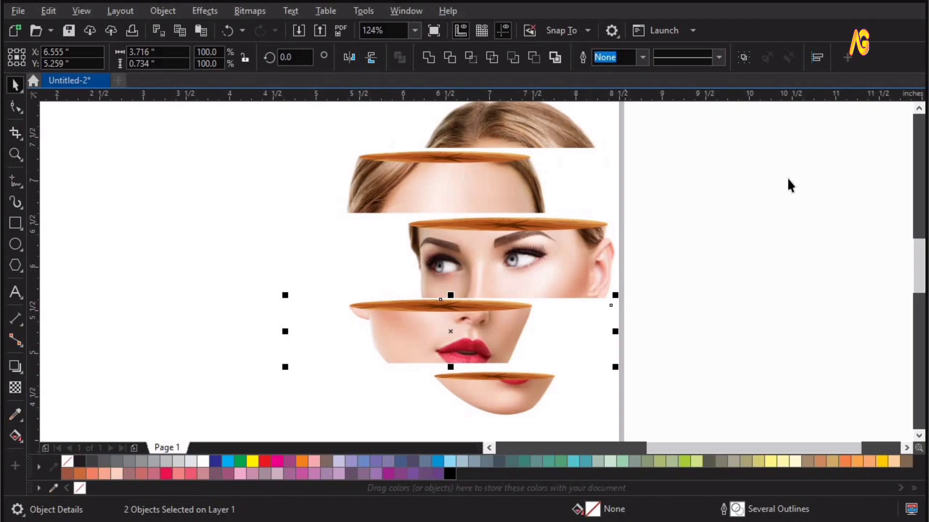
{"action": "key", "text": "ctrl+g"}
{"action": "key", "text": "ctrl+g"}
{"action": "left_click_drag", "start_coordinate": [204, 244], "coordinate": [665, 132]}
{"action": "key", "text": "ctrl+g"}
Step: Move the hair slice down until it rests on the forehead slice's wood ellipse
{"action": "scroll", "coordinate": [511, 158], "scroll_direction": "up", "scroll_amount": 1}
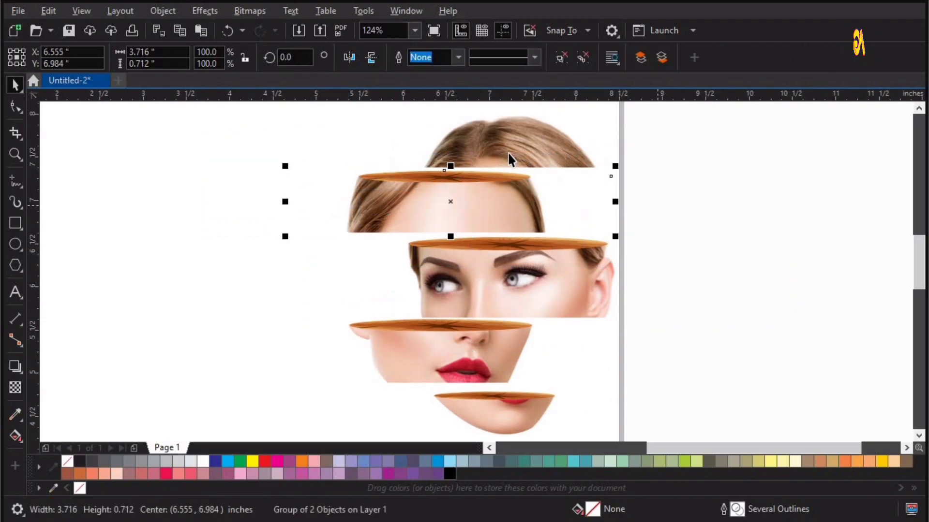
{"action": "left_click_drag", "start_coordinate": [509, 147], "coordinate": [508, 155]}
{"action": "key", "text": "F2"}
{"action": "left_click_drag", "start_coordinate": [281, 253], "coordinate": [762, 108]}
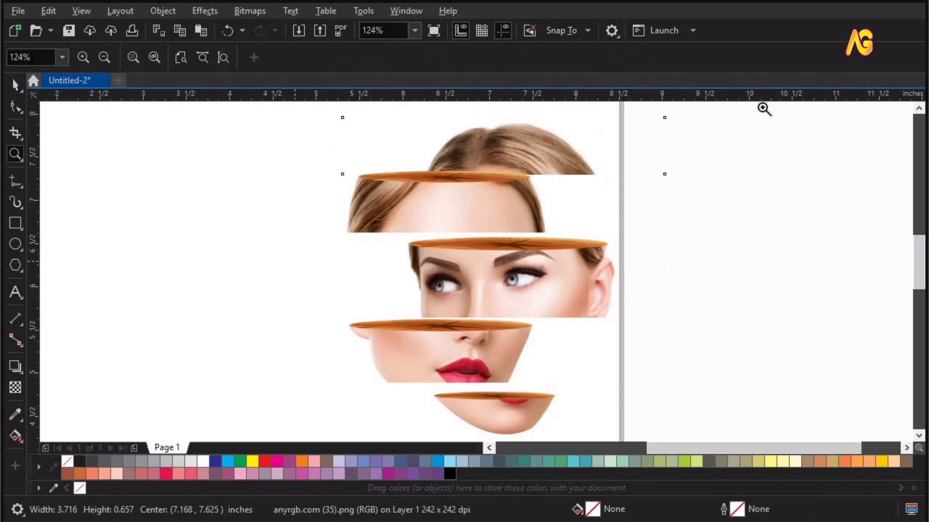
{"action": "key", "text": "space"}
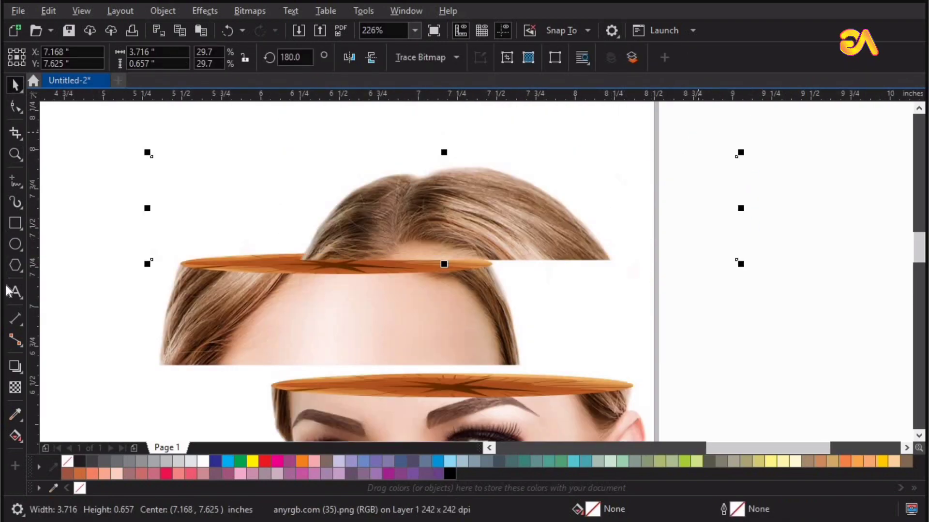
Step: Draw a black-filled ellipse about 1.16 by 0.05 inches without outline where the hair slice meets the forehead's wood top
{"action": "left_click", "coordinate": [16, 245]}
{"action": "left_click_drag", "start_coordinate": [301, 266], "coordinate": [380, 265]}
{"action": "left_click_drag", "start_coordinate": [469, 269], "coordinate": [487, 268]}
{"action": "key", "text": "space"}
{"action": "left_click", "coordinate": [83, 462]}
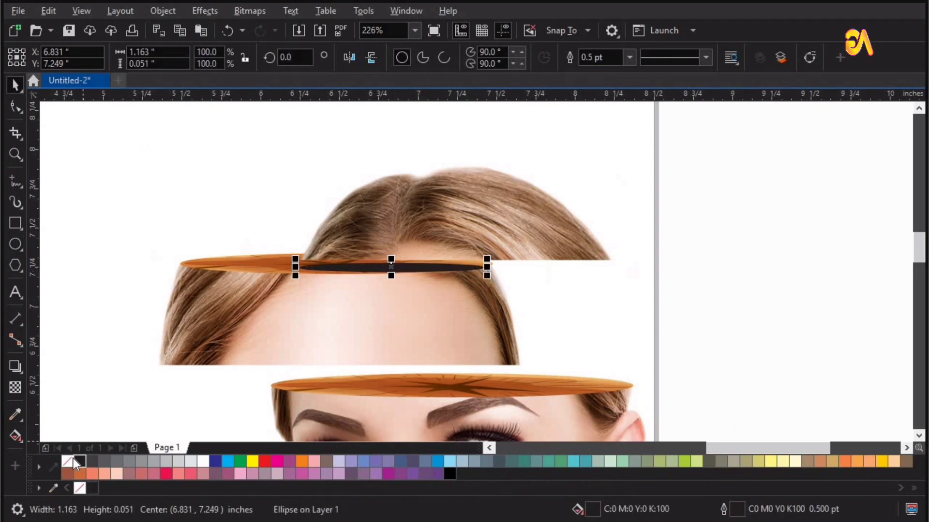
Step: Apply an elliptical fountain transparency to the black ellipse to make a soft shadow
{"action": "left_click", "coordinate": [17, 389]}
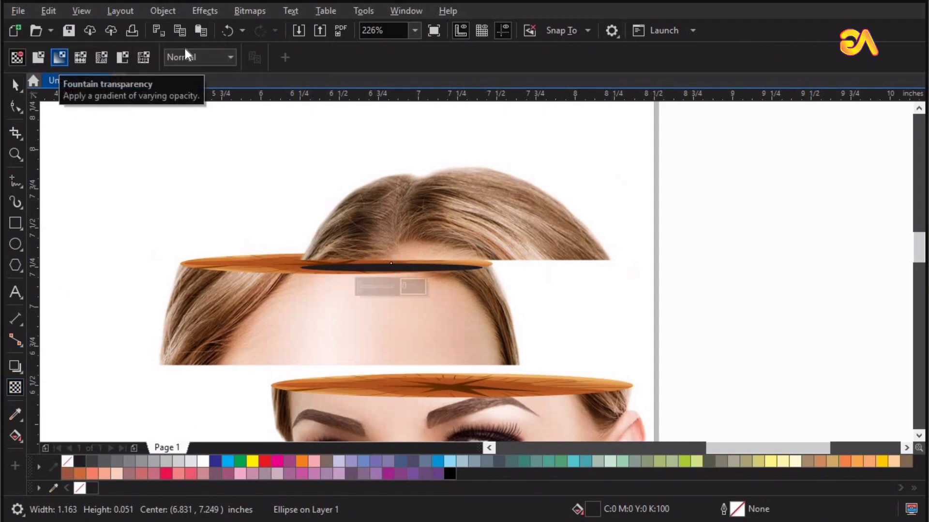
{"action": "left_click", "coordinate": [54, 60]}
{"action": "left_click", "coordinate": [321, 60]}
{"action": "key", "text": "z"}
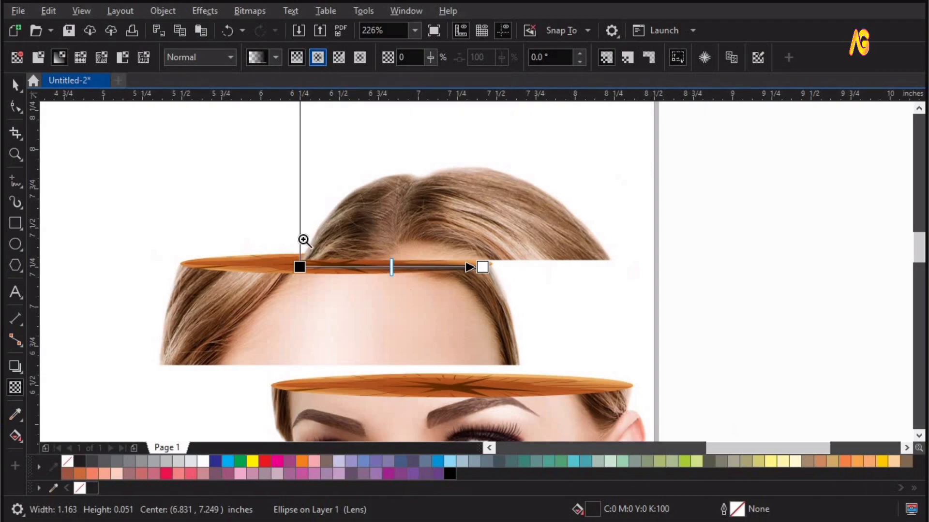
{"action": "left_click_drag", "start_coordinate": [182, 181], "coordinate": [695, 368]}
{"action": "key", "text": "space"}
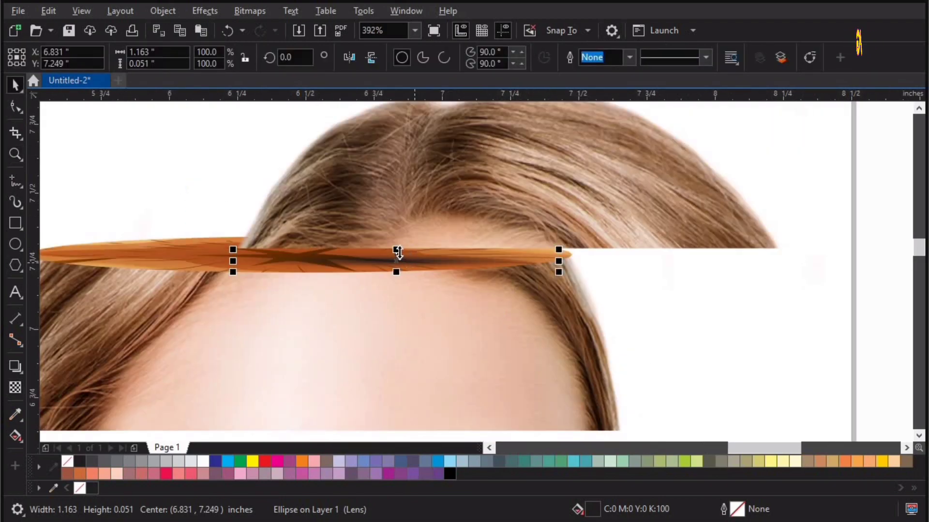
Step: Stretch the shadow ellipse to about 0.08 inches high and bring the hair slice in front of it
{"action": "mouse_move", "coordinate": [395, 249]}
{"action": "left_mouse_down"}
{"action": "mouse_move", "coordinate": [396, 241]}
{"action": "mouse_move", "coordinate": [385, 255]}
{"action": "left_mouse_up"}
{"action": "left_click", "coordinate": [456, 199]}
{"action": "key", "text": "shift+Page_Up"}
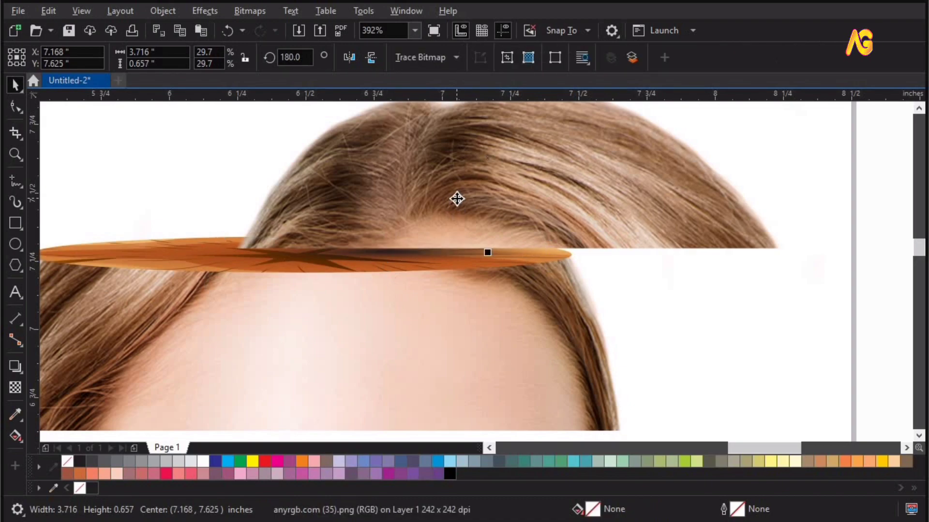
Step: Duplicate the shadow ellipse onto the eye slice's wood top
{"action": "scroll", "coordinate": [520, 263], "scroll_direction": "down", "scroll_amount": 2}
{"action": "key", "text": "F2"}
{"action": "left_click_drag", "start_coordinate": [293, 220], "coordinate": [730, 400]}
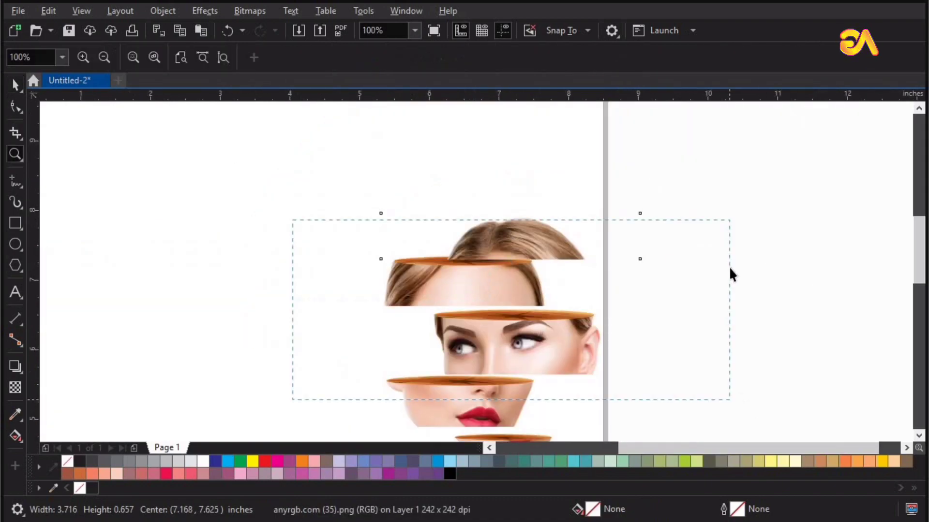
{"action": "key", "text": "Escape"}
{"action": "left_click", "coordinate": [441, 271]}
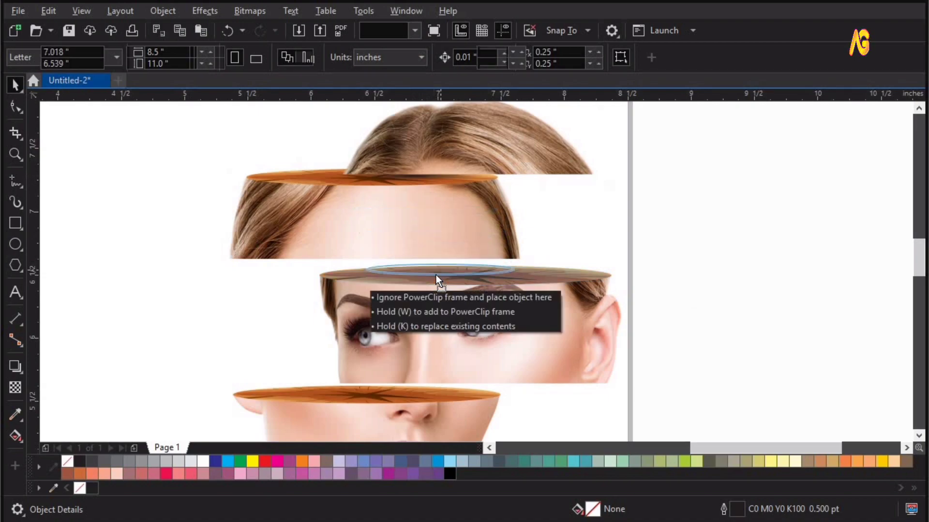
Step: Move the eye slice with its shadow up against the forehead slice and bring the forehead slice to the front
{"action": "left_click", "coordinate": [482, 321], "text": "shift"}
{"action": "left_click_drag", "start_coordinate": [482, 321], "coordinate": [476, 311]}
{"action": "left_click", "coordinate": [404, 208]}
{"action": "left_click_drag", "start_coordinate": [94, 316], "coordinate": [441, 214]}
{"action": "left_click", "coordinate": [420, 212]}
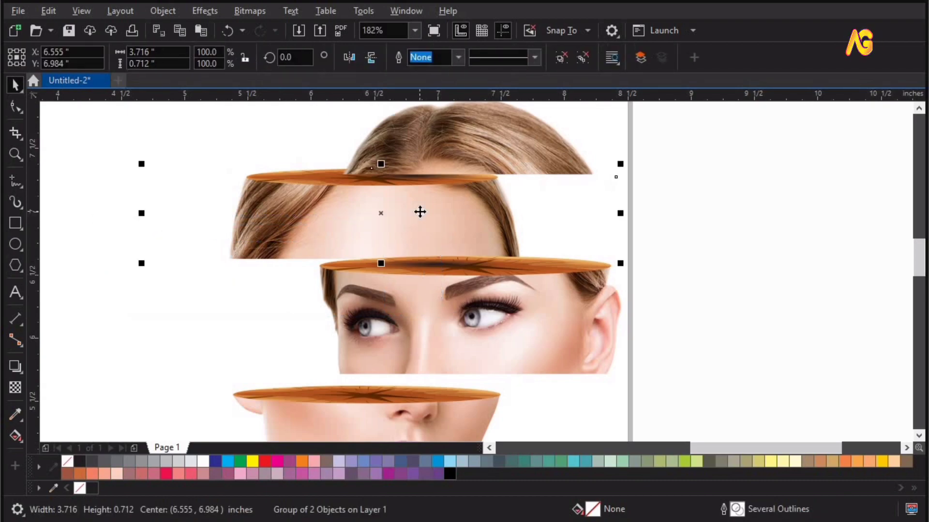
{"action": "key", "text": "shift+Page_Up"}
Step: Bring the hair slice and its shadow in front of the forehead slice
{"action": "left_click_drag", "start_coordinate": [235, 231], "coordinate": [720, 82]}
{"action": "left_click", "coordinate": [504, 153], "text": "shift"}
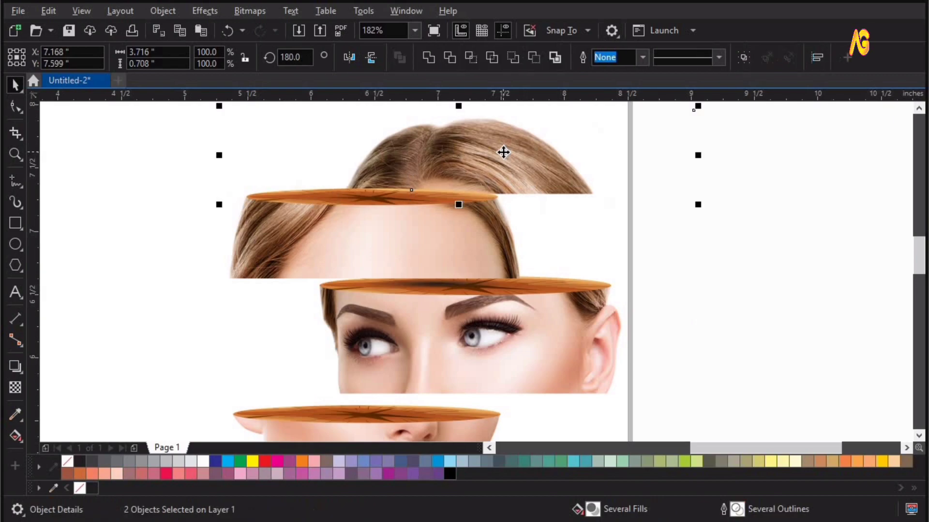
{"action": "left_click_drag", "start_coordinate": [835, 150], "coordinate": [109, 382]}
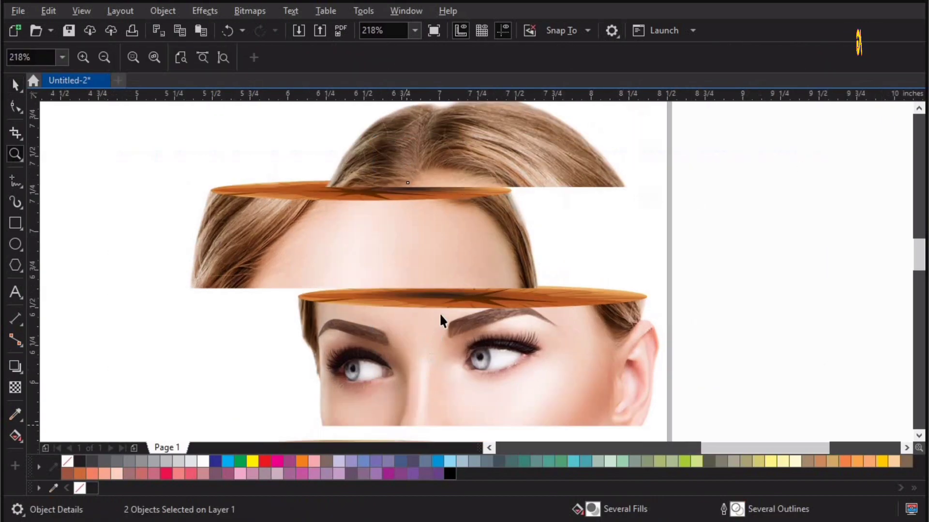
Step: Enlarge the eye slice's shadow to about 1.38 by 0.09 inches and position it beneath the forehead slice
{"action": "left_click", "coordinate": [443, 296]}
{"action": "mouse_move", "coordinate": [443, 296]}
{"action": "left_mouse_down"}
{"action": "mouse_move", "coordinate": [469, 301]}
{"action": "mouse_move", "coordinate": [434, 296]}
{"action": "left_mouse_up"}
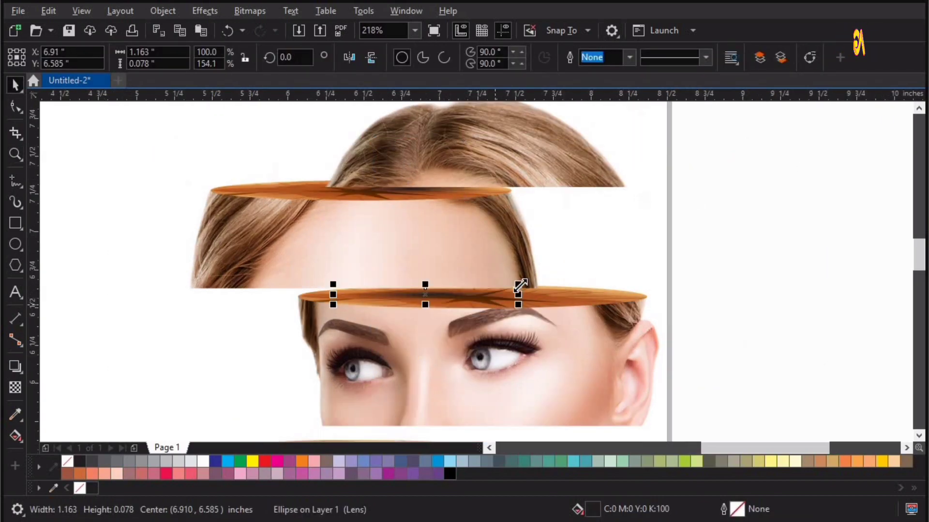
{"action": "left_click_drag", "start_coordinate": [551, 273], "coordinate": [551, 274]}
{"action": "left_click_drag", "start_coordinate": [471, 294], "coordinate": [469, 292]}
{"action": "key", "text": "z"}
{"action": "scroll", "coordinate": [468, 292], "scroll_direction": "down", "scroll_amount": 4}
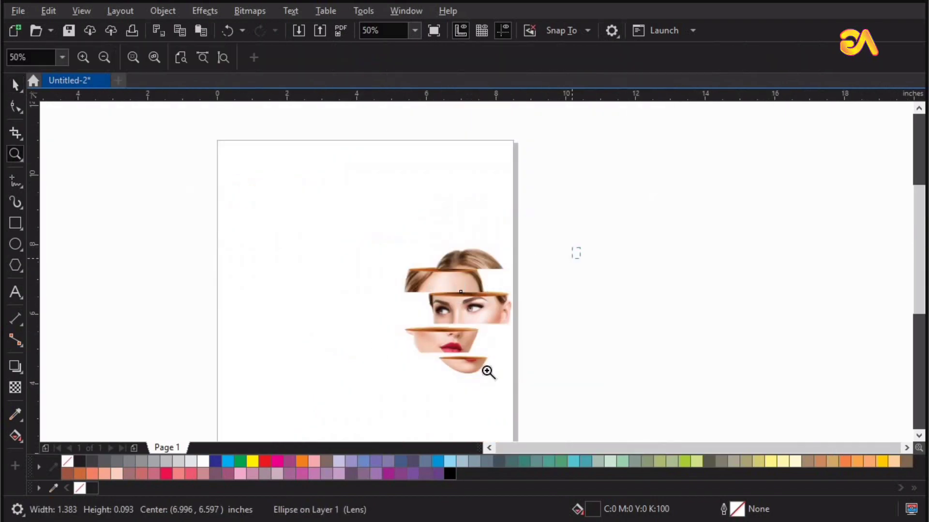
{"action": "scroll", "coordinate": [454, 315], "scroll_direction": "up", "scroll_amount": 3}
Step: Duplicate the shadow onto the mouth slice's wood top and move the mouth slice up against the eye slice
{"action": "key", "text": "space"}
{"action": "left_click_drag", "start_coordinate": [474, 244], "coordinate": [427, 366]}
{"action": "left_click", "coordinate": [405, 382], "text": "shift"}
{"action": "left_click_drag", "start_coordinate": [242, 289], "coordinate": [764, 479]}
{"action": "left_click", "coordinate": [462, 335]}
{"action": "left_click_drag", "start_coordinate": [462, 316], "coordinate": [461, 288]}
Step: Duplicate the shadow ellipse onto the chin slice's wood top
{"action": "left_click_drag", "start_coordinate": [426, 207], "coordinate": [432, 265]}
{"action": "right_click", "coordinate": [432, 265]}
{"action": "key", "text": "z"}
{"action": "left_click_drag", "start_coordinate": [218, 228], "coordinate": [777, 377]}
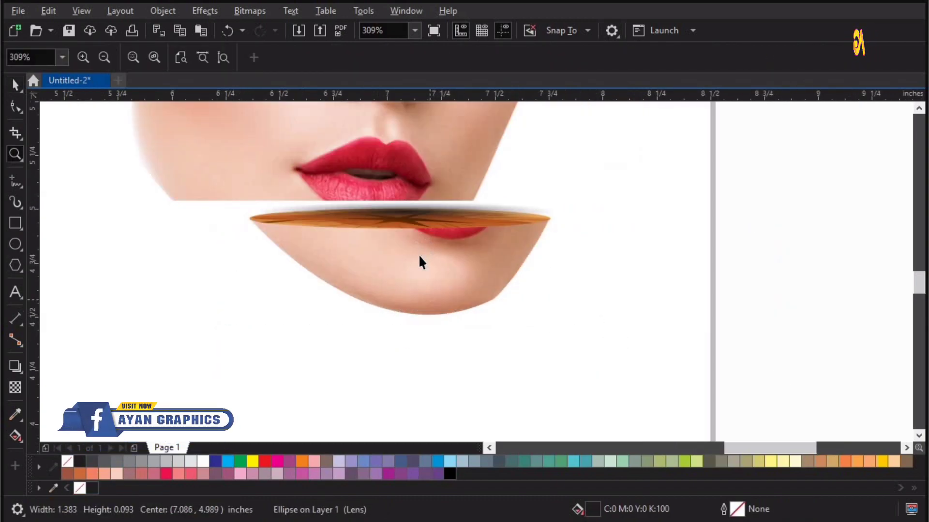
Step: Move the chin slice and its shadow up until the wood top touches the mouth slice
{"action": "key", "text": "space"}
{"action": "left_click", "coordinate": [406, 261], "text": "shift"}
{"action": "left_click_drag", "start_coordinate": [406, 264], "coordinate": [405, 259]}
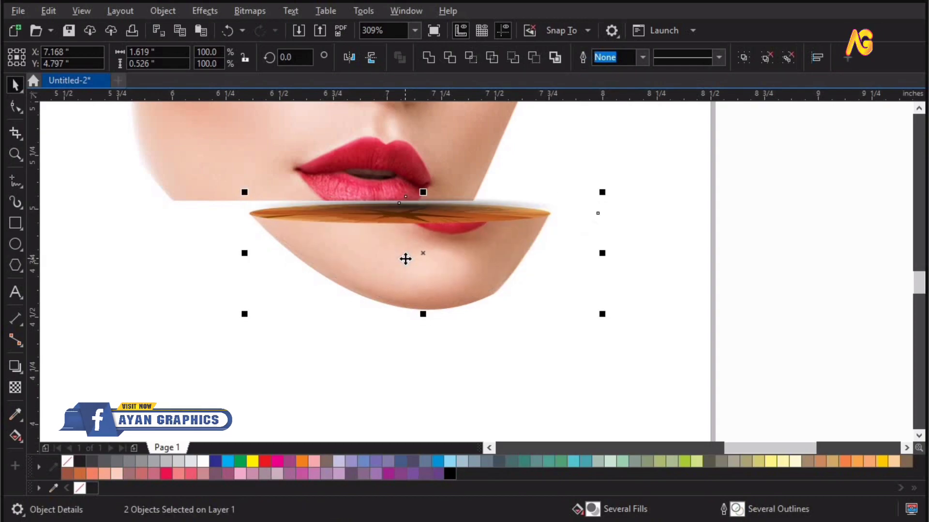
{"action": "left_click", "coordinate": [400, 257]}
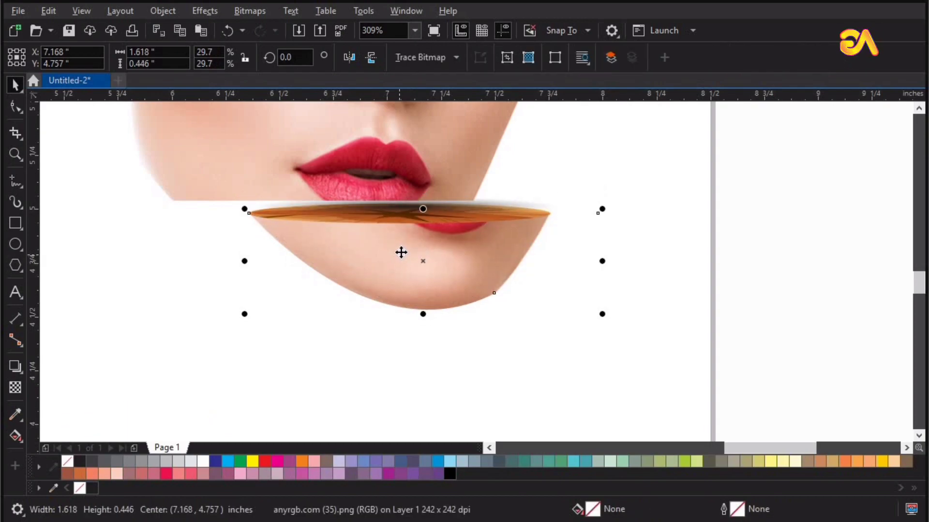
{"action": "left_click_drag", "start_coordinate": [392, 272], "coordinate": [392, 265]}
Step: Narrow the shadow ellipse on the chin slice's wood top to about 1.10 inches wide
{"action": "left_click", "coordinate": [485, 191]}
{"action": "left_click", "coordinate": [488, 198]}
{"action": "left_click", "coordinate": [482, 210], "text": "ctrl"}
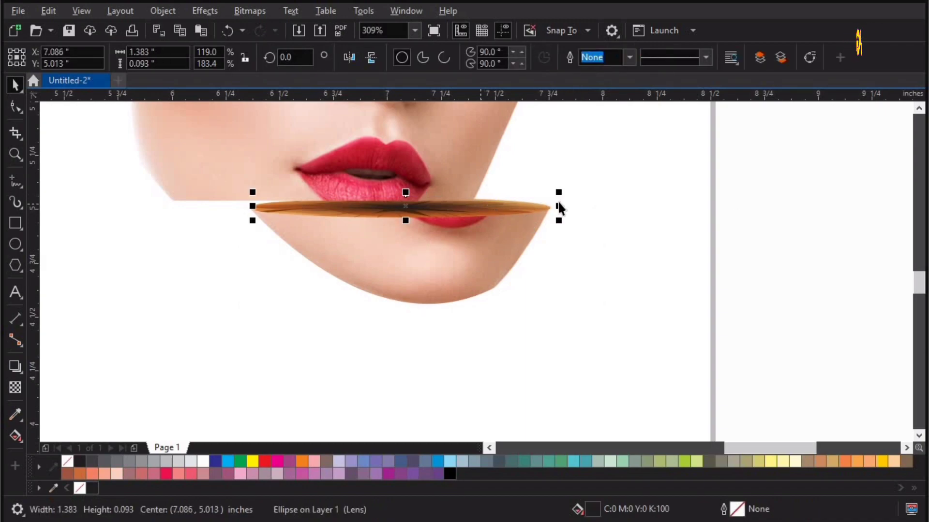
{"action": "left_click_drag", "start_coordinate": [536, 200], "coordinate": [494, 199]}
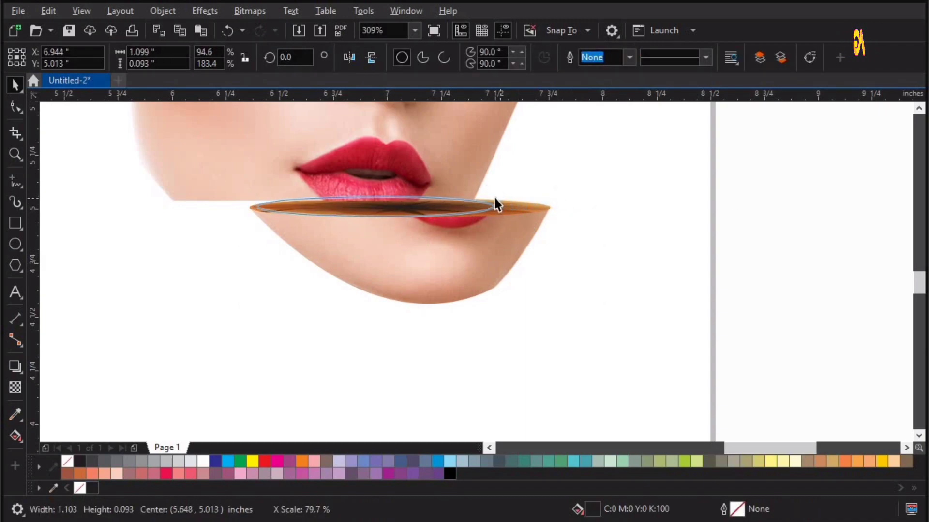
{"action": "left_click", "coordinate": [434, 343]}
{"action": "key", "text": "F4"}
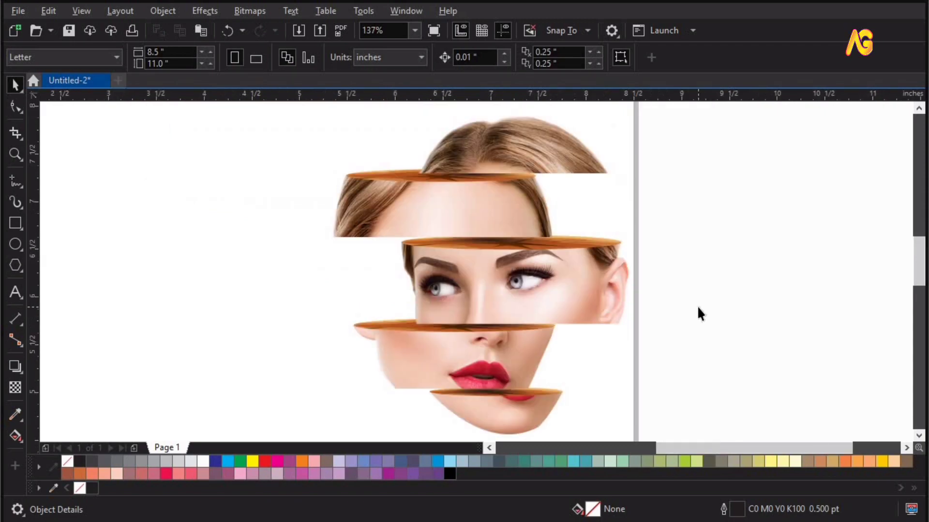
Step: Group all the face slices, wood tops and shadows into one object
{"action": "key", "text": "ctrl+a"}
{"action": "key", "text": "ctrl+g"}
{"action": "scroll", "coordinate": [697, 306], "scroll_direction": "down", "scroll_amount": 3}
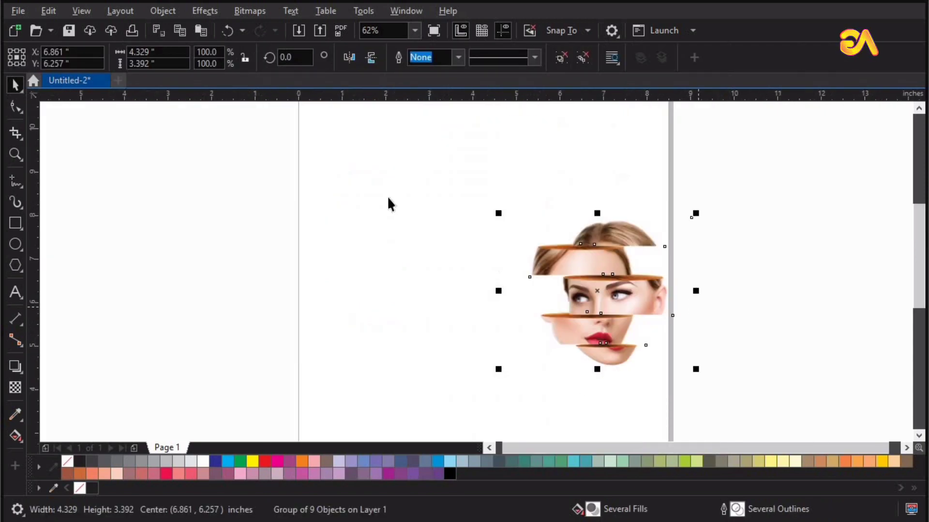
{"action": "key", "text": "Escape"}
Step: Draw a background rectangle about 10.03 by 5.17 inches around the face and fill it with teal #0098A6
{"action": "left_click", "coordinate": [19, 225]}
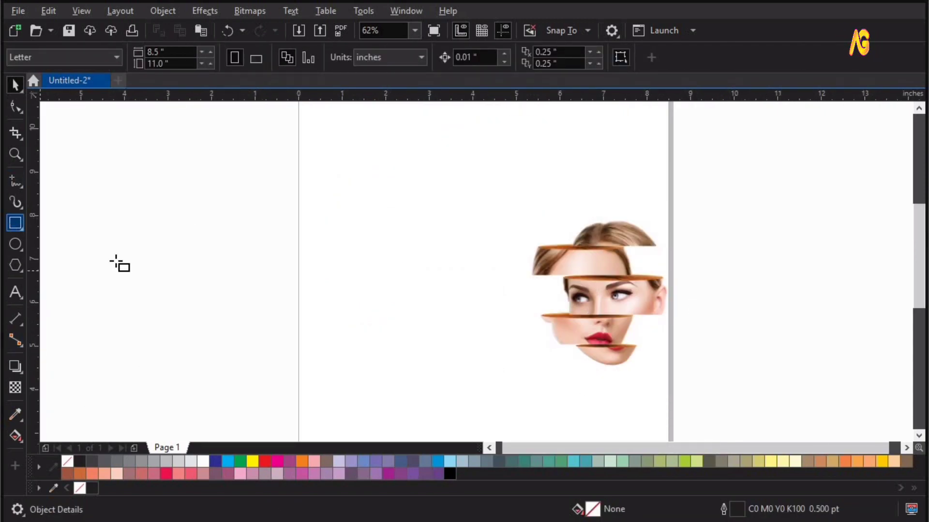
{"action": "left_click_drag", "start_coordinate": [379, 187], "coordinate": [648, 344]}
{"action": "left_click_drag", "start_coordinate": [811, 415], "coordinate": [818, 415]}
{"action": "key", "text": "space"}
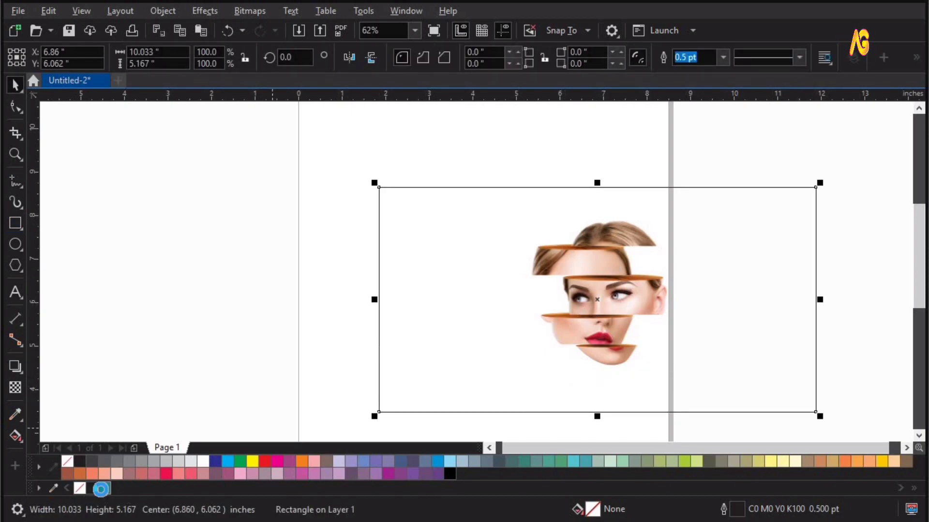
{"action": "left_click", "coordinate": [102, 489]}
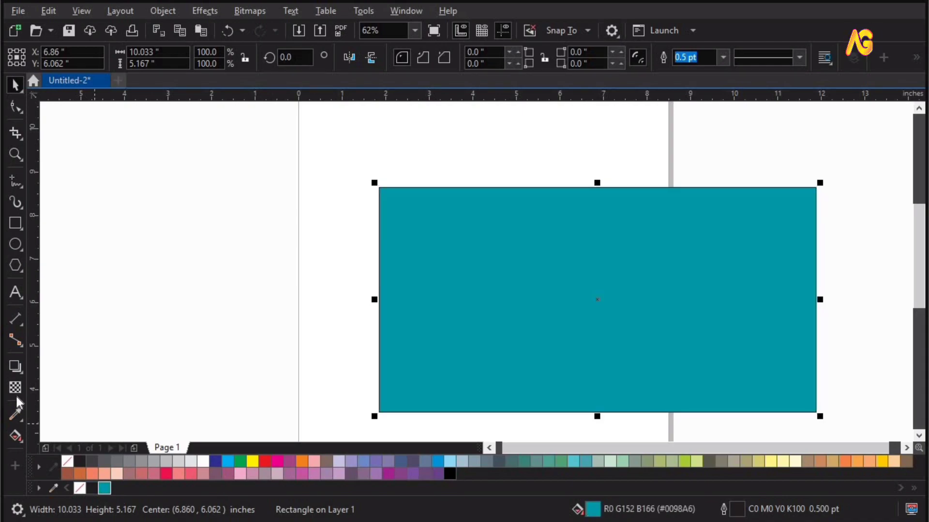
Step: Apply an elliptical fountain fill to the background rectangle, running from white in the centre to teal at the edges
{"action": "left_click", "coordinate": [16, 436]}
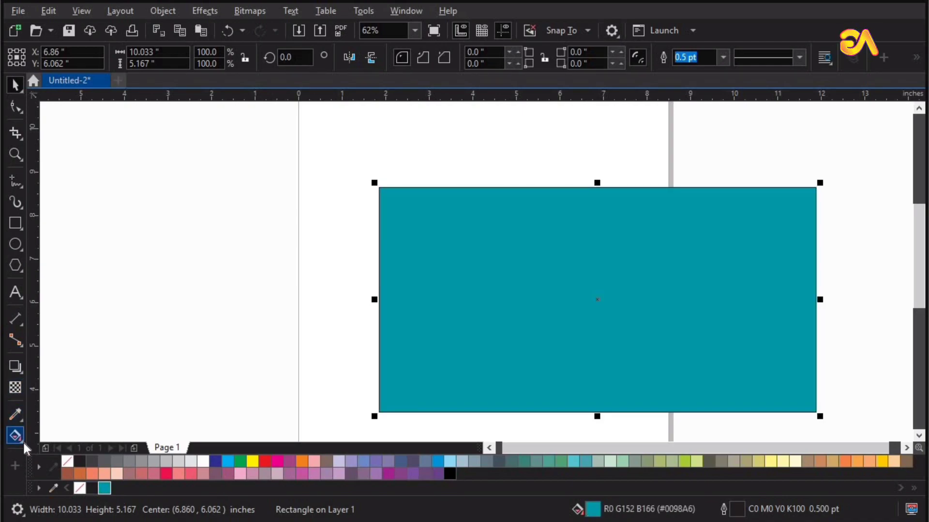
{"action": "left_click", "coordinate": [22, 440]}
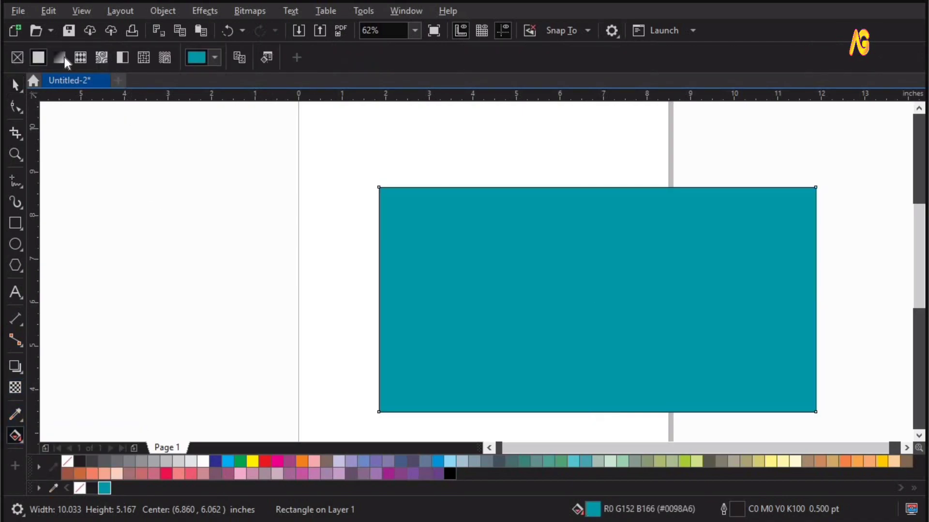
{"action": "left_click", "coordinate": [59, 58]}
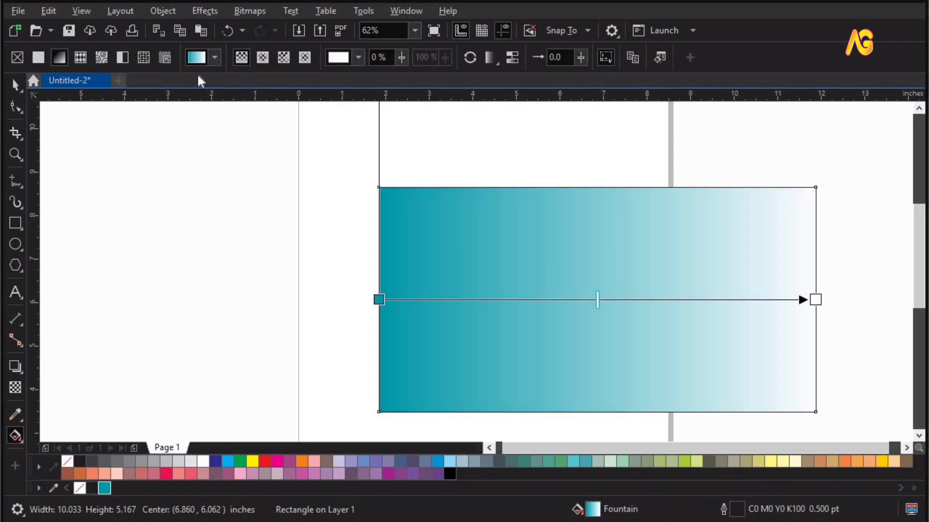
{"action": "left_click", "coordinate": [265, 59]}
{"action": "key", "text": "space"}
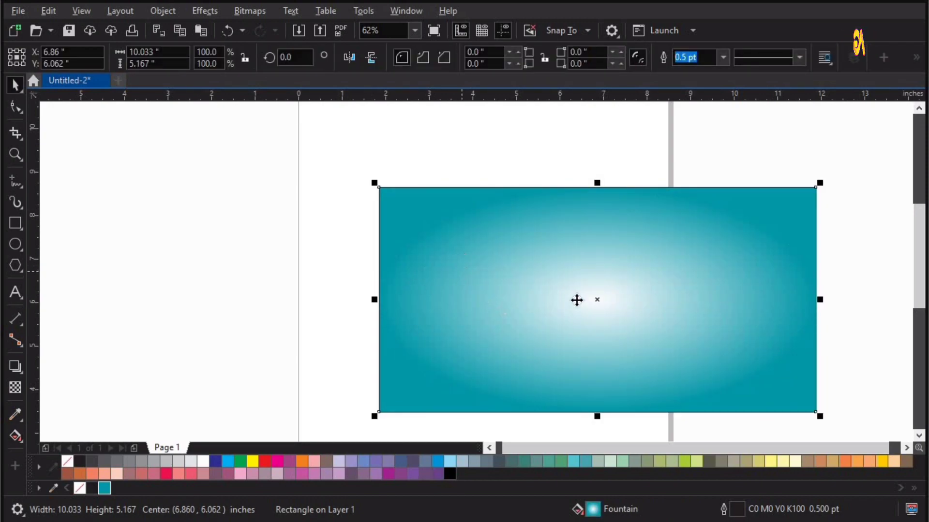
Step: Send the gradient background rectangle behind the sliced face
{"action": "right_click", "coordinate": [509, 207]}
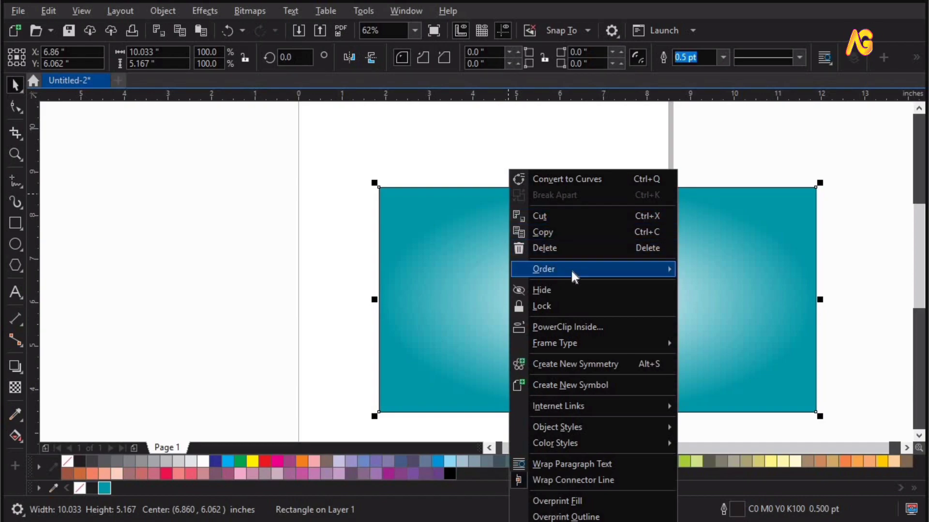
{"action": "mouse_move", "coordinate": [573, 269]}
{"action": "left_click", "coordinate": [804, 353]}
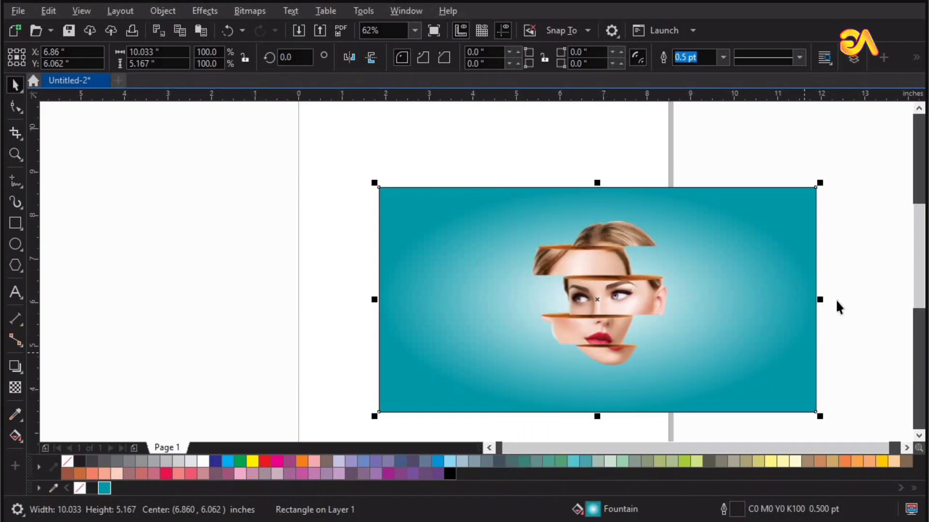
{"action": "left_click", "coordinate": [835, 298]}
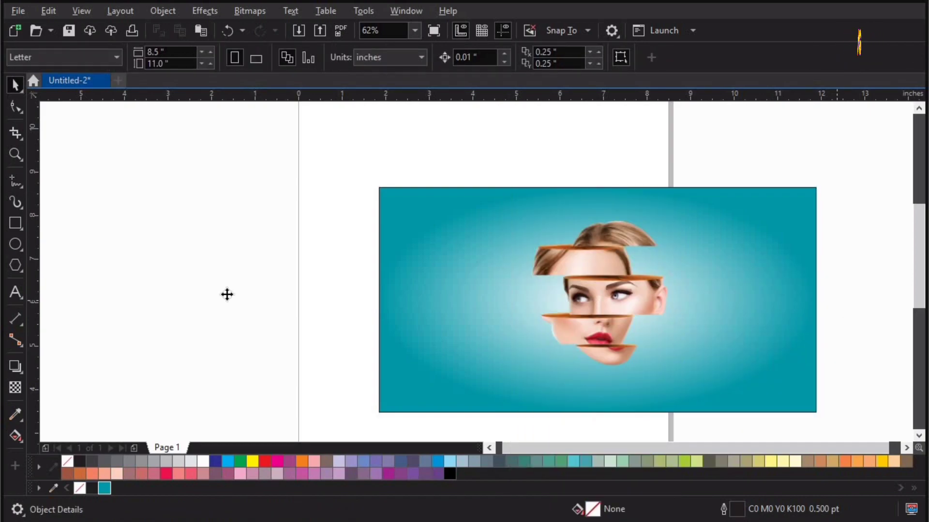
Step: Add the pointing hand image beside the page and scale it down to about 2.44 by 4.07 inches
{"action": "left_click", "coordinate": [226, 295]}
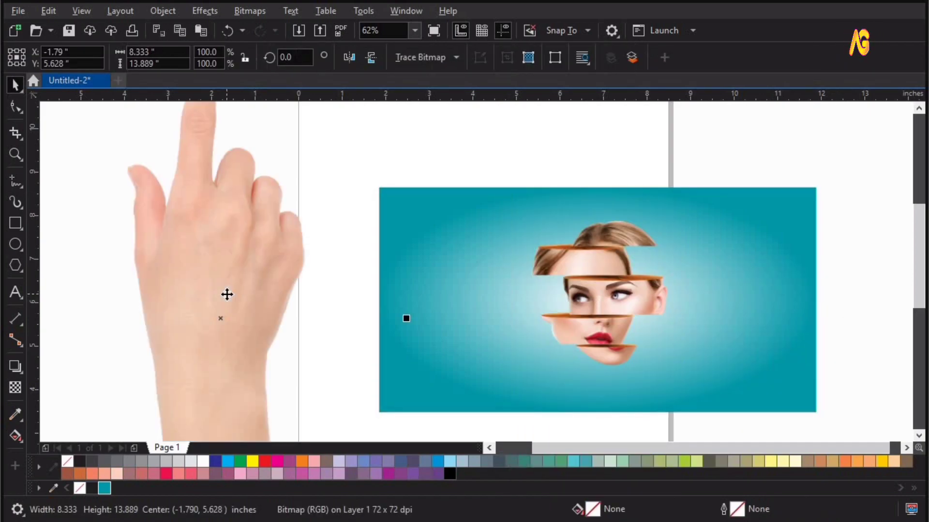
{"action": "scroll", "coordinate": [226, 295], "scroll_direction": "down", "scroll_amount": 1}
{"action": "left_click_drag", "start_coordinate": [288, 238], "coordinate": [254, 257]}
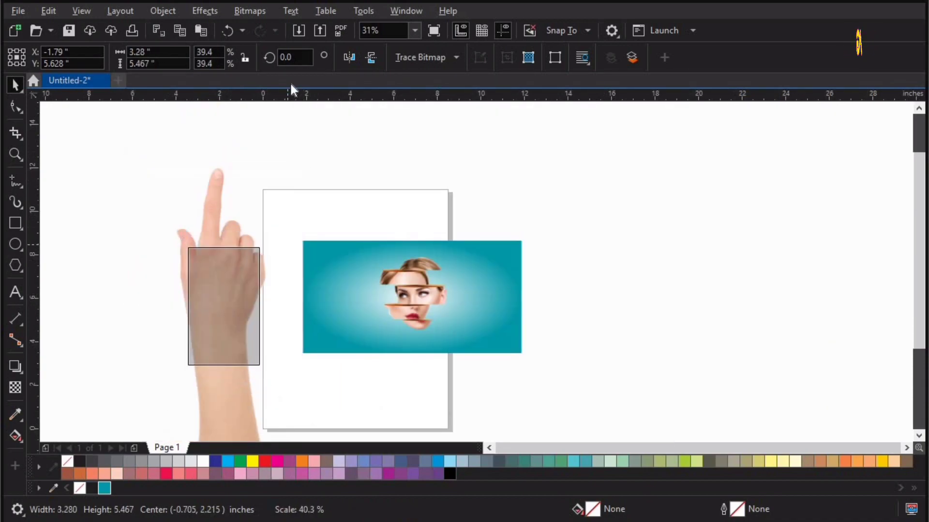
Step: Mirror the hand image horizontally and vertically and rotate it to 270 degrees so the finger points at the face
{"action": "left_click", "coordinate": [348, 57]}
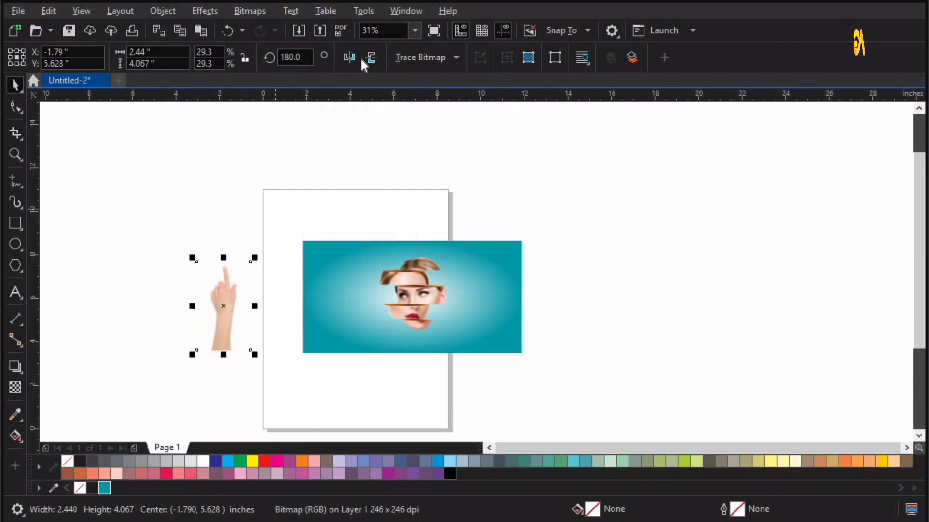
{"action": "left_click", "coordinate": [369, 59]}
{"action": "left_click", "coordinate": [232, 300]}
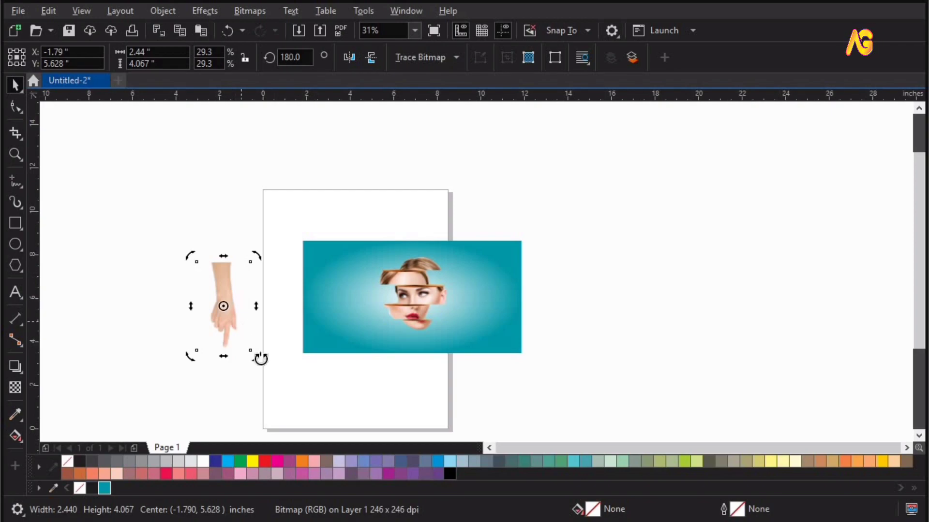
{"action": "left_click_drag", "start_coordinate": [337, 281], "coordinate": [315, 223]}
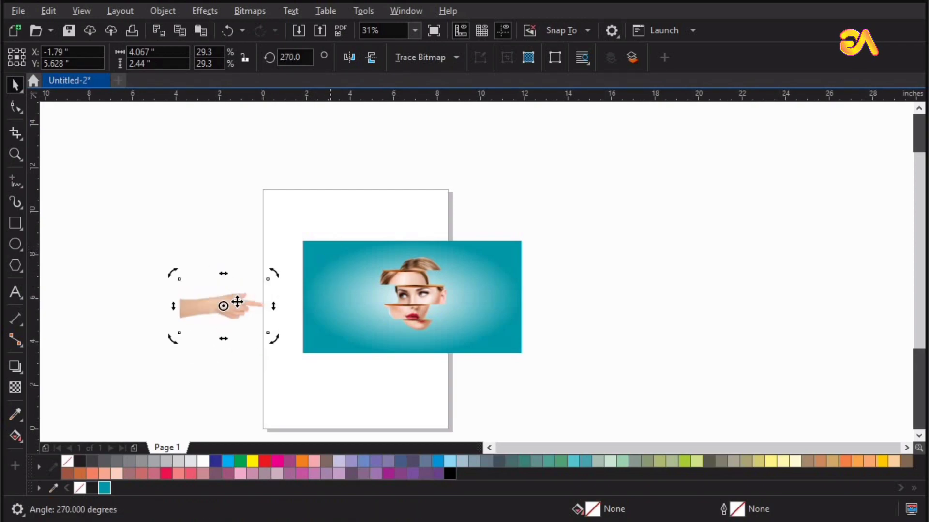
Step: Position the hand to the left of the face and place a mirrored copy on the right pointing at the forehead slice
{"action": "left_click_drag", "start_coordinate": [230, 304], "coordinate": [390, 298]}
{"action": "key", "text": "F2"}
{"action": "left_click_drag", "start_coordinate": [228, 251], "coordinate": [584, 380]}
{"action": "left_click_drag", "start_coordinate": [331, 221], "coordinate": [343, 226]}
{"action": "left_click_drag", "start_coordinate": [342, 225], "coordinate": [624, 196]}
{"action": "right_click", "coordinate": [674, 195]}
{"action": "key", "text": "F3"}
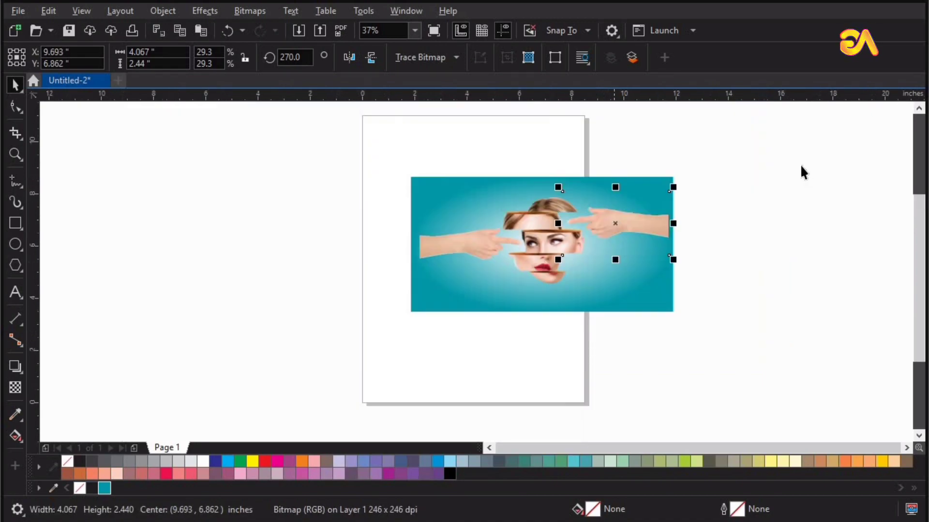
Step: Group the face with both hands and centre the group on the background rectangle
{"action": "left_click_drag", "start_coordinate": [397, 289], "coordinate": [433, 290]}
{"action": "key", "text": "ctrl+g"}
{"action": "left_click", "coordinate": [518, 294], "text": "shift"}
Step: Narrow the background rectangle symmetrically to about 9.42 inches so both arms reach past its side edges
{"action": "key", "text": "z"}
{"action": "left_click_drag", "start_coordinate": [329, 126], "coordinate": [774, 384]}
{"action": "key", "text": "space"}
{"action": "left_click", "coordinate": [641, 264]}
{"action": "left_click", "coordinate": [622, 262]}
{"action": "left_click_drag", "start_coordinate": [631, 259], "coordinate": [616, 262]}
{"action": "key", "text": "Escape"}
Step: PowerClip the group of face and hands inside the teal background rectangle
{"action": "left_click", "coordinate": [461, 249]}
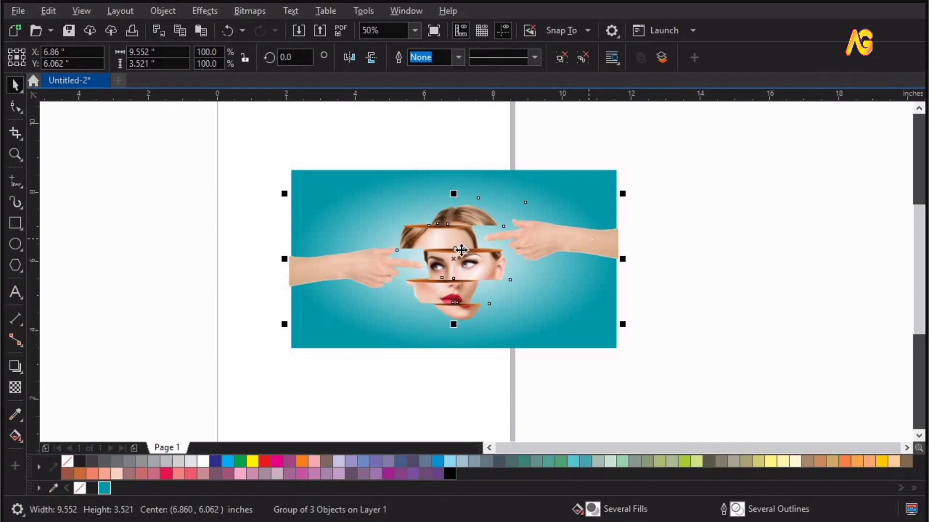
{"action": "left_click", "coordinate": [163, 11]}
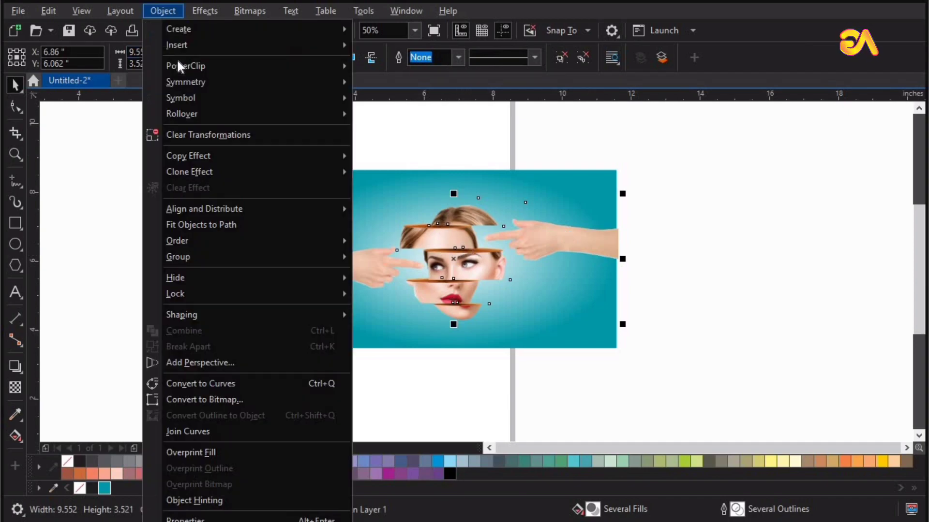
{"action": "mouse_move", "coordinate": [210, 66]}
{"action": "key", "text": "Return"}
{"action": "left_click", "coordinate": [376, 193]}
{"action": "left_click", "coordinate": [710, 222]}
{"action": "key", "text": "F4"}
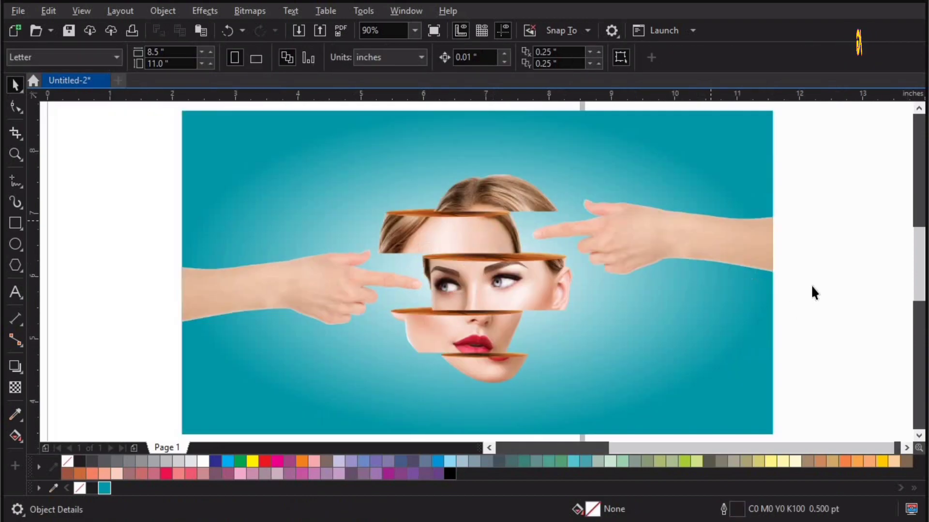
Step: Draw an ellipse about 1.16 by 0.20 inches beneath the chin, filled black with no outline
{"action": "left_click", "coordinate": [16, 245]}
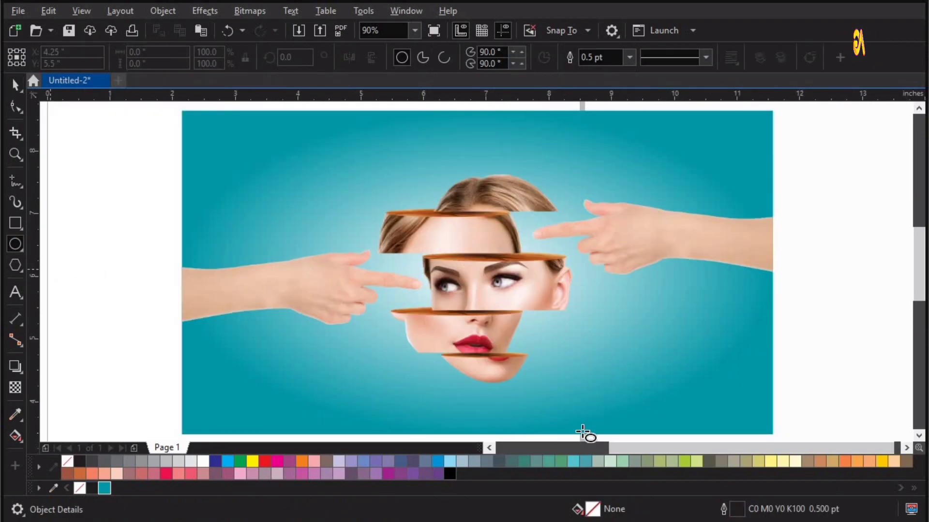
{"action": "left_click_drag", "start_coordinate": [450, 385], "coordinate": [523, 396]}
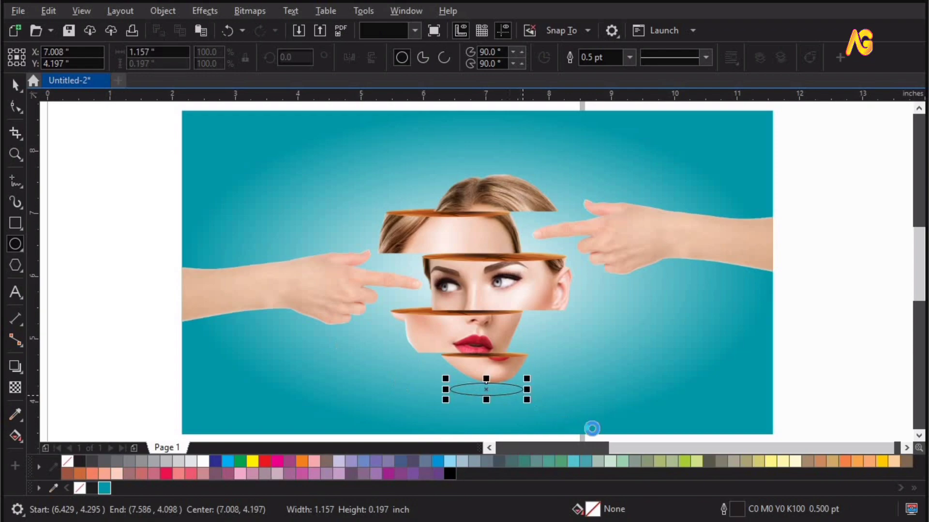
{"action": "key", "text": "z"}
{"action": "left_click", "coordinate": [79, 462]}
{"action": "right_click", "coordinate": [67, 461]}
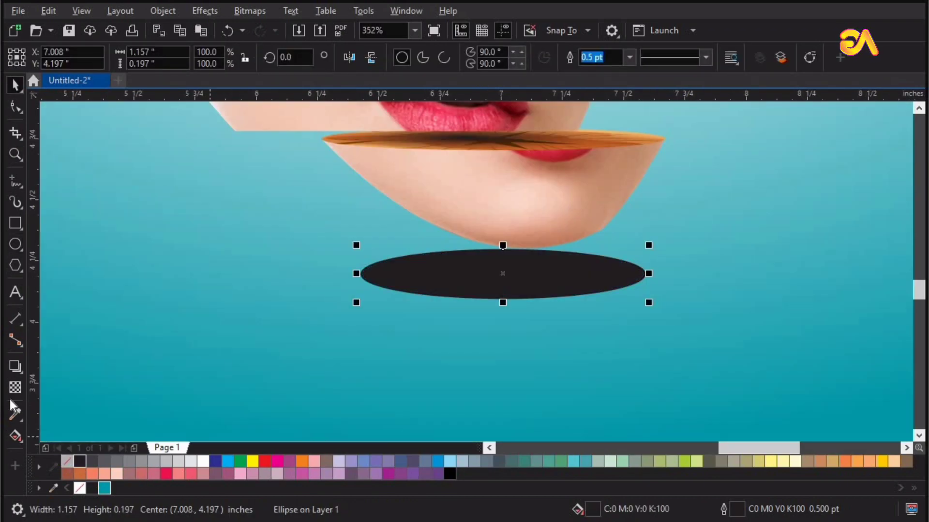
Step: Apply an elliptical fountain transparency to the black ellipse beneath the chin
{"action": "left_click", "coordinate": [15, 387]}
{"action": "left_click", "coordinate": [59, 57]}
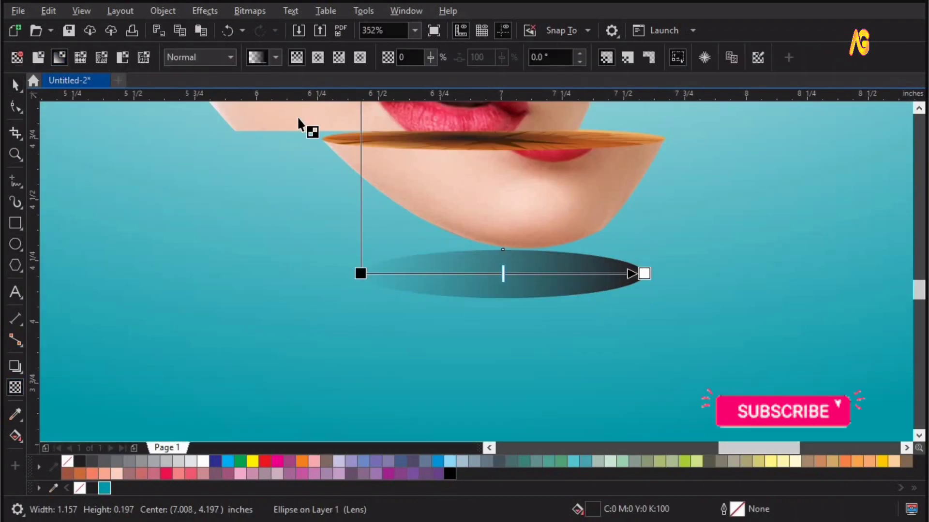
{"action": "left_click", "coordinate": [318, 60]}
{"action": "key", "text": "space"}
Step: Move the soft shadow under the chin's lowest point, narrow it to about 0.93 inches and flatten it
{"action": "left_click_drag", "start_coordinate": [523, 271], "coordinate": [710, 244]}
{"action": "left_click_drag", "start_coordinate": [676, 272], "coordinate": [649, 273]}
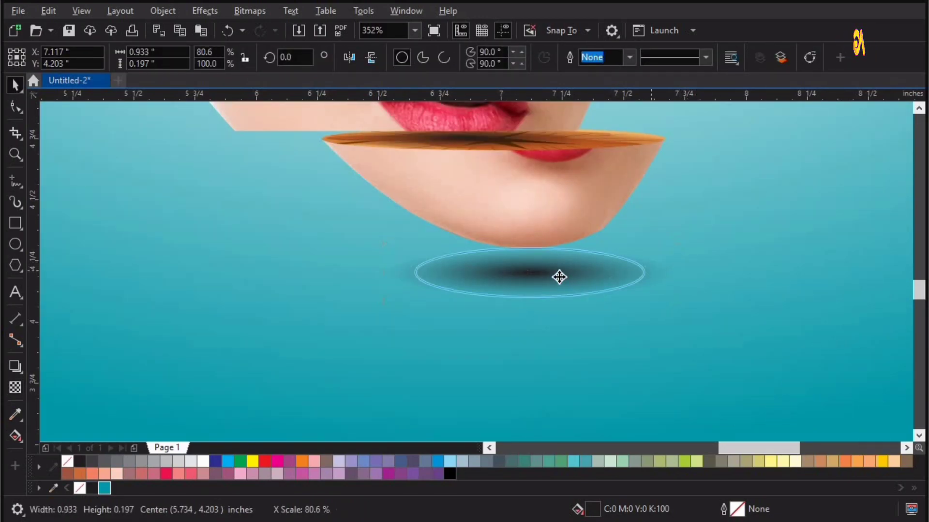
{"action": "left_click_drag", "start_coordinate": [529, 296], "coordinate": [541, 270]}
{"action": "left_click", "coordinate": [568, 331], "text": "shift"}
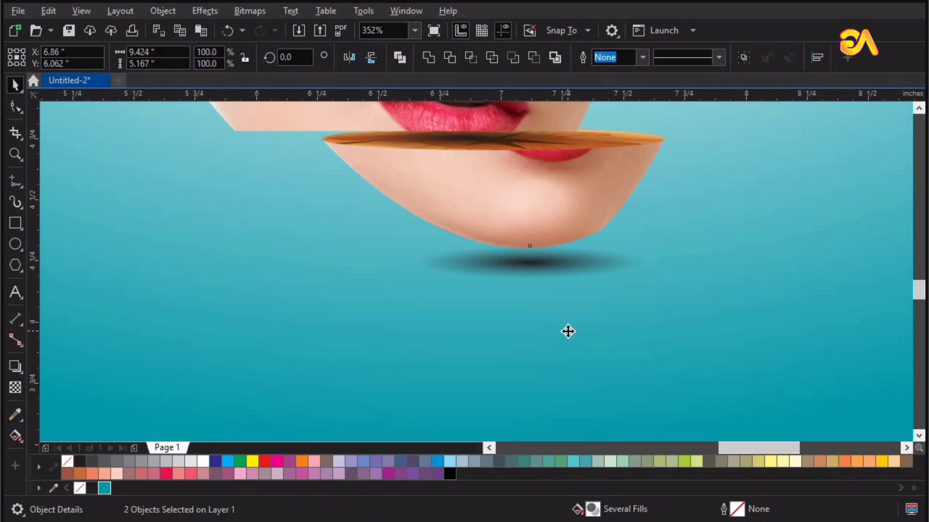
{"action": "key", "text": "F4"}
{"action": "left_click", "coordinate": [853, 266]}
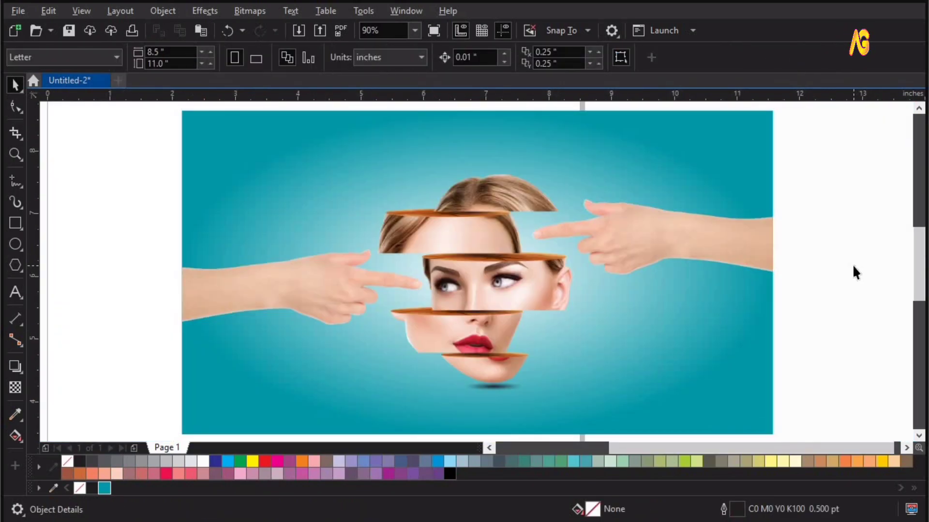